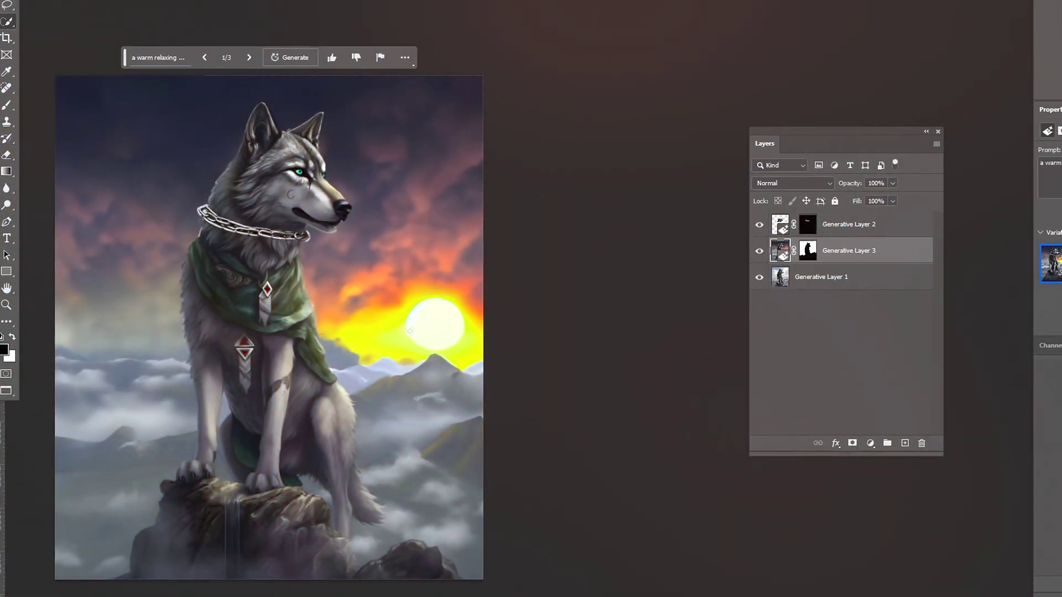
Show the Beta apps list in Creative Cloud Desktop and launch Photoshop (Beta)
{"action": "scroll", "coordinate": [372, 346], "scroll_direction": "down", "scroll_amount": 2}
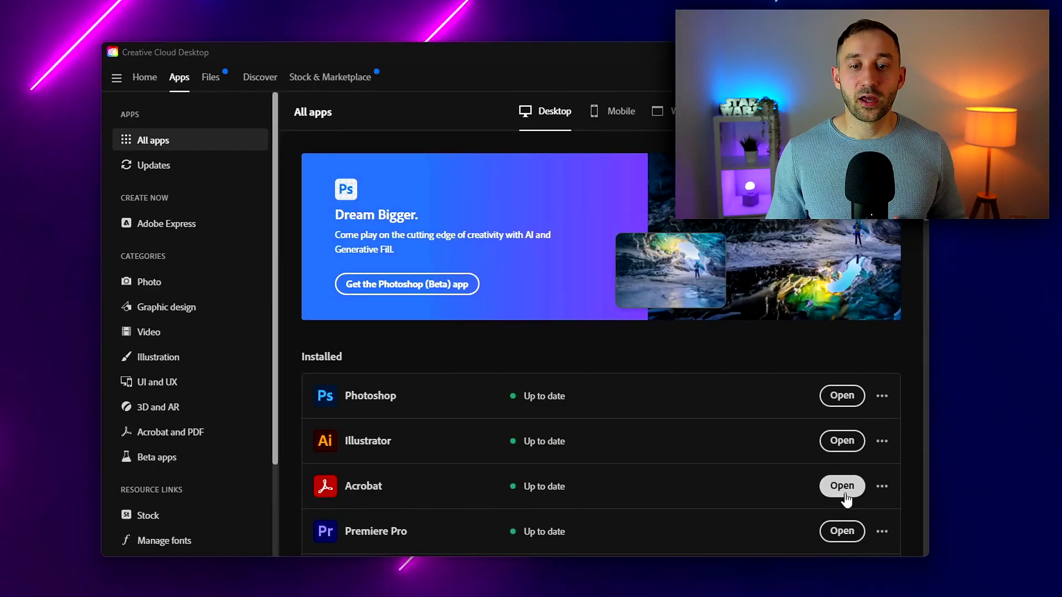
{"action": "left_click", "coordinate": [836, 499]}
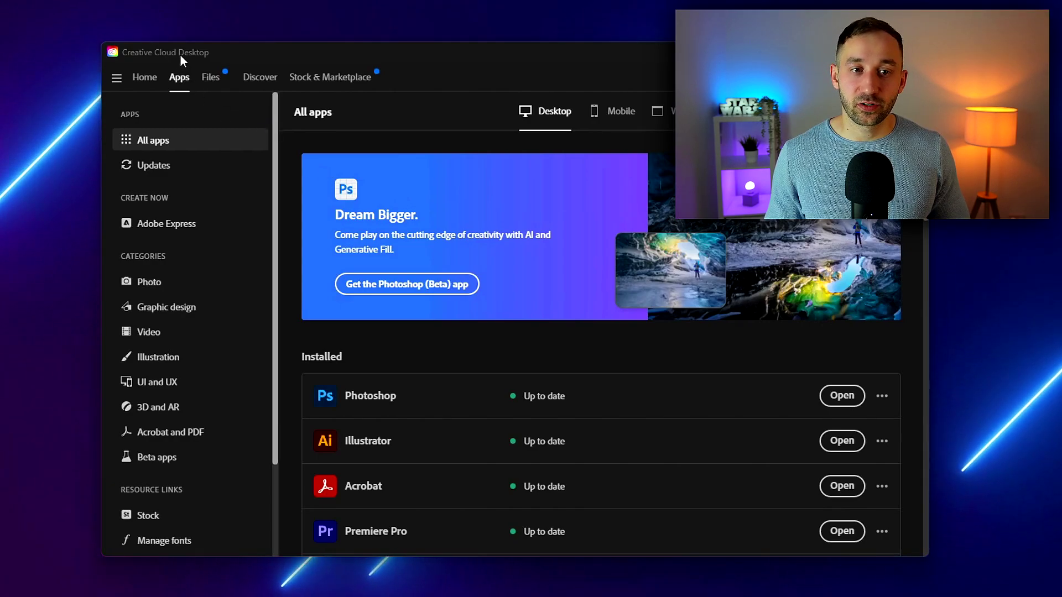
{"action": "scroll", "coordinate": [180, 285], "scroll_direction": "down", "scroll_amount": 2}
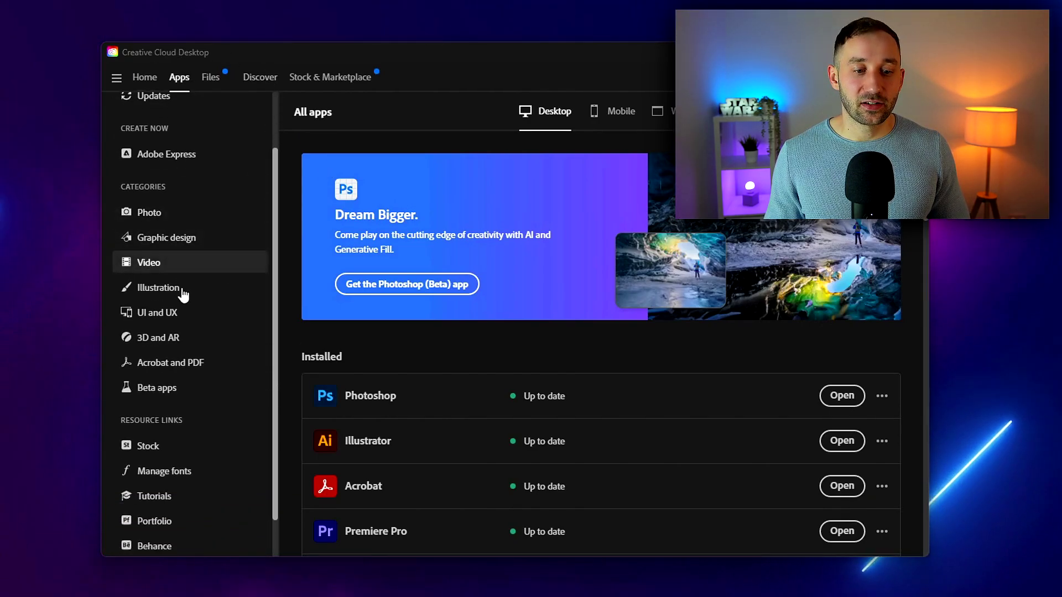
{"action": "left_click", "coordinate": [173, 393]}
{"action": "scroll", "coordinate": [425, 394], "scroll_direction": "down", "scroll_amount": 1}
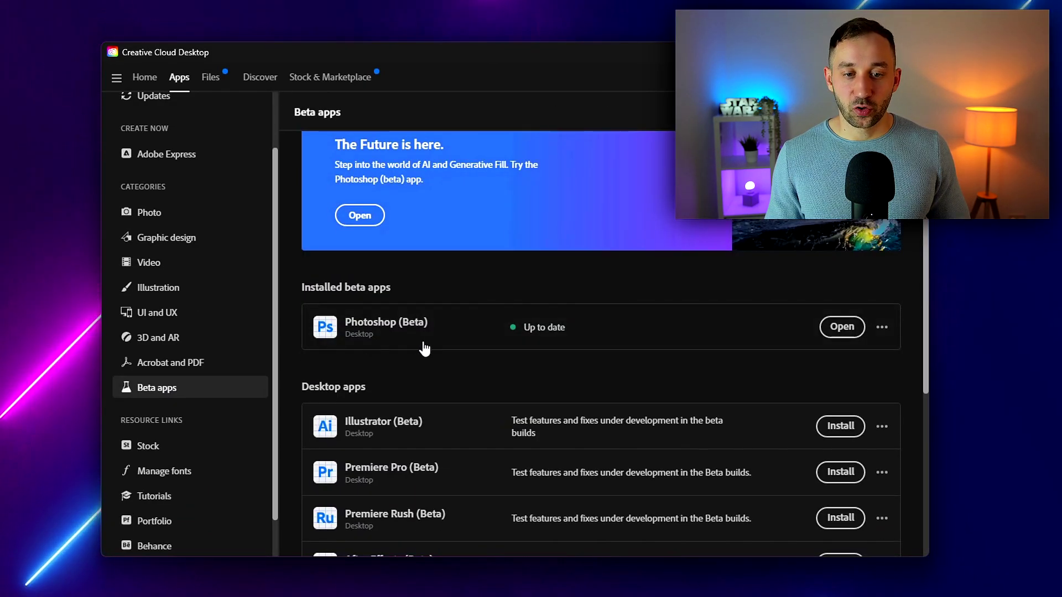
{"action": "left_click", "coordinate": [842, 327]}
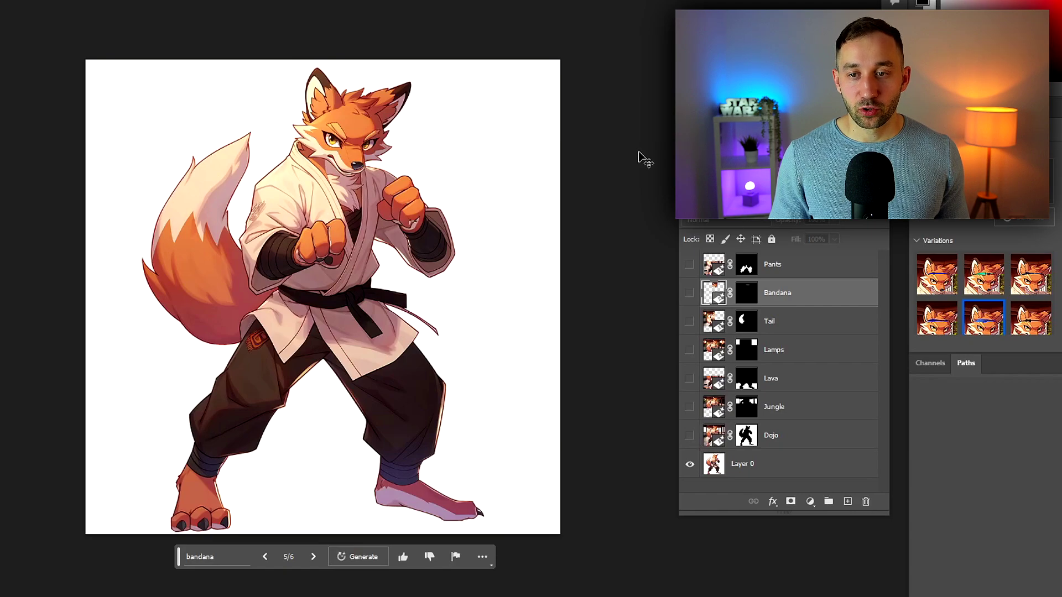
Make the Dojo, Jungle, Lava, Lamps, Tail, Bandana and Pants layers visible
{"action": "left_click_drag", "start_coordinate": [696, 177], "coordinate": [643, 174]}
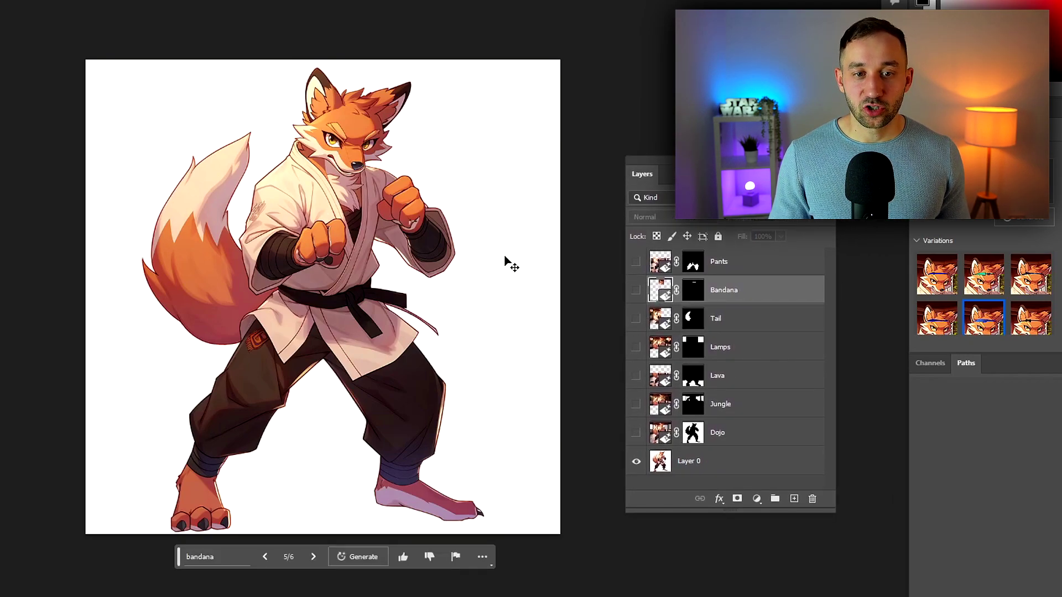
{"action": "left_click", "coordinate": [636, 433]}
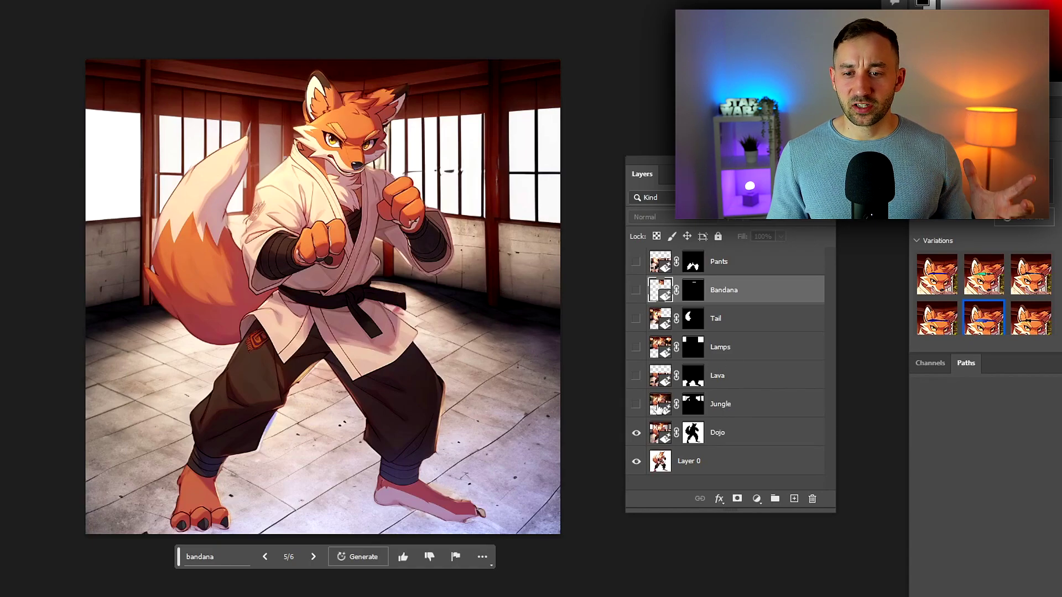
{"action": "left_click", "coordinate": [636, 405]}
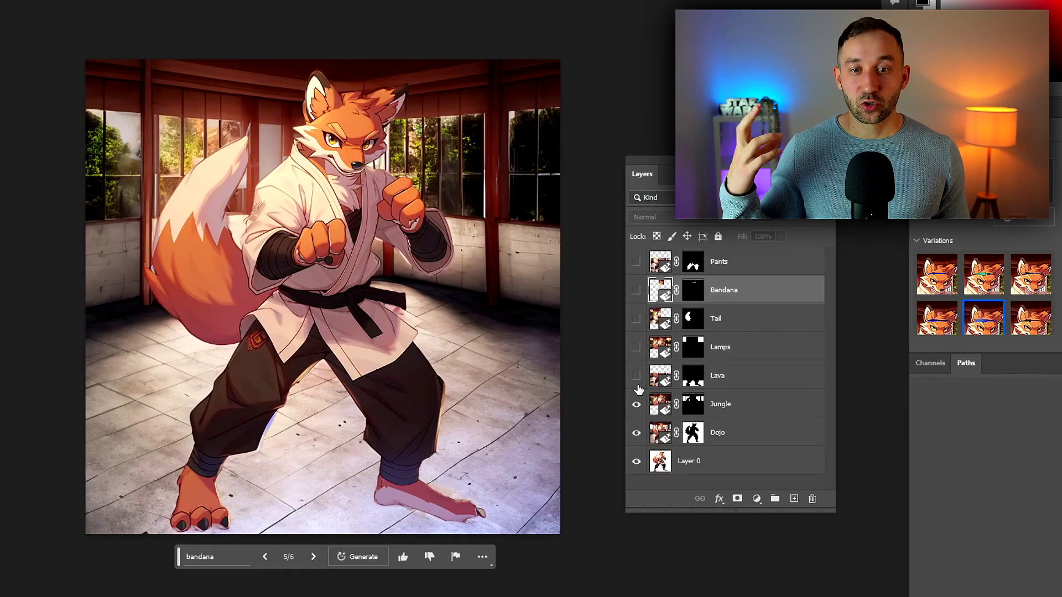
{"action": "left_click", "coordinate": [635, 376]}
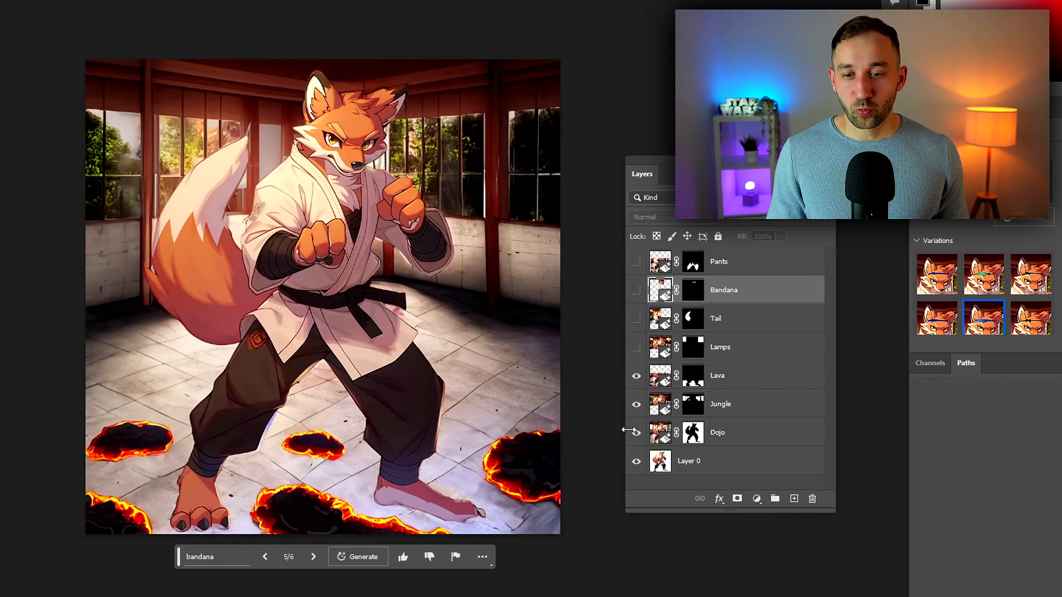
{"action": "left_click", "coordinate": [636, 347]}
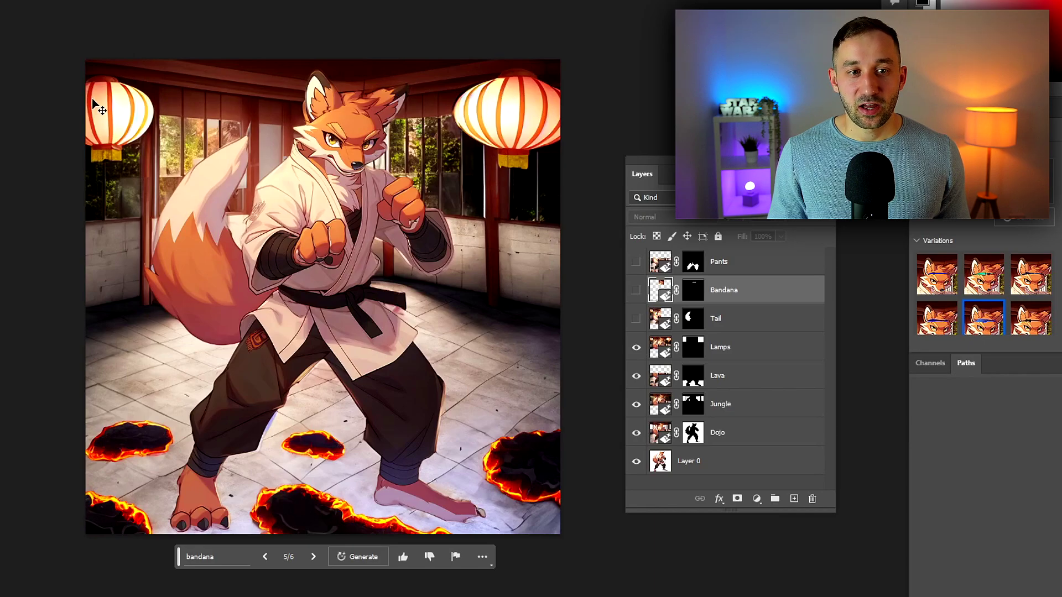
{"action": "left_click", "coordinate": [636, 320]}
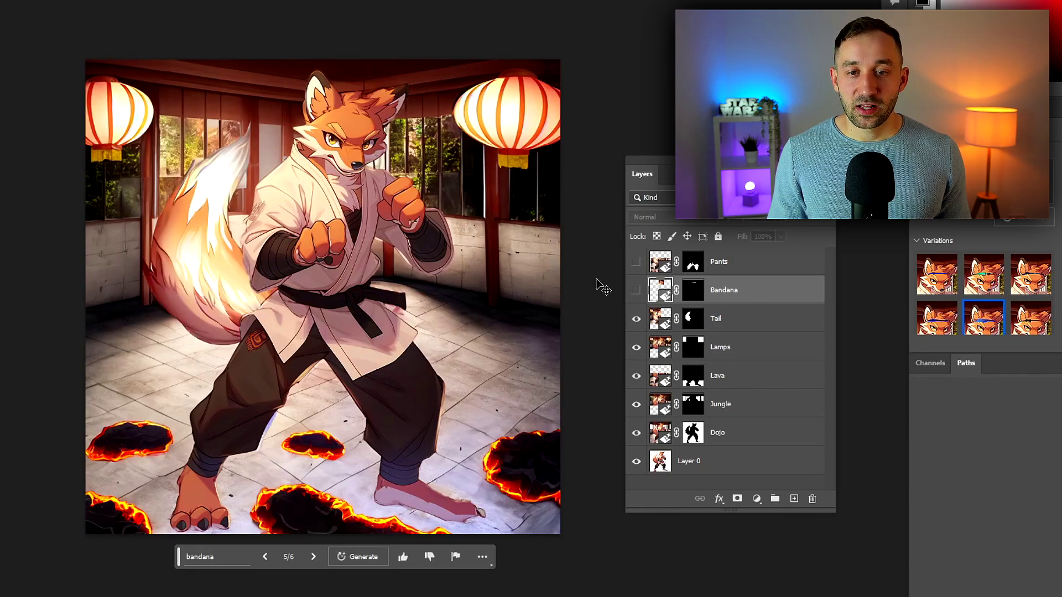
{"action": "left_click", "coordinate": [636, 291]}
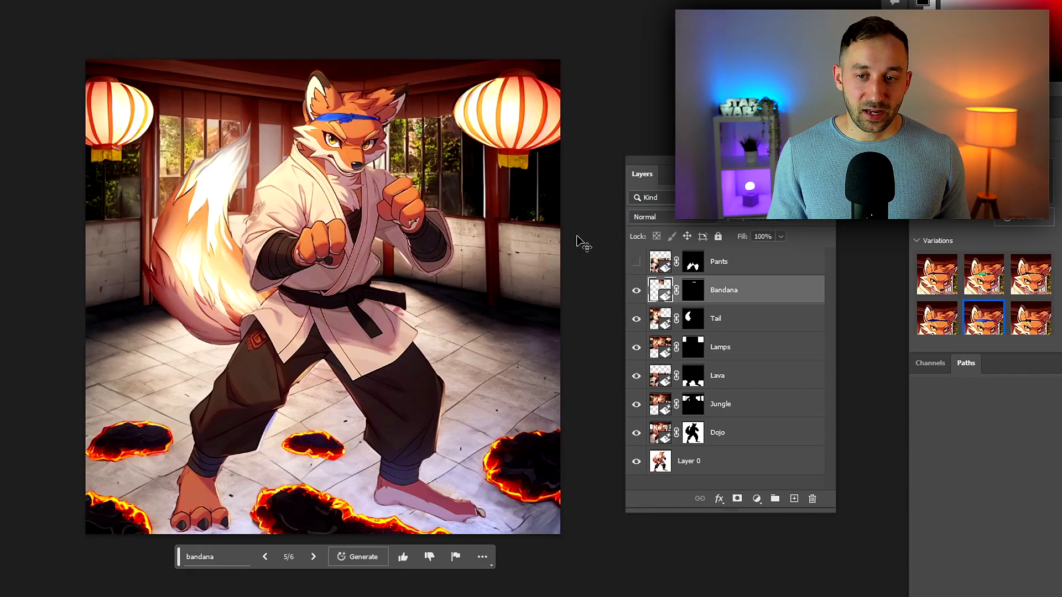
{"action": "left_click", "coordinate": [637, 262]}
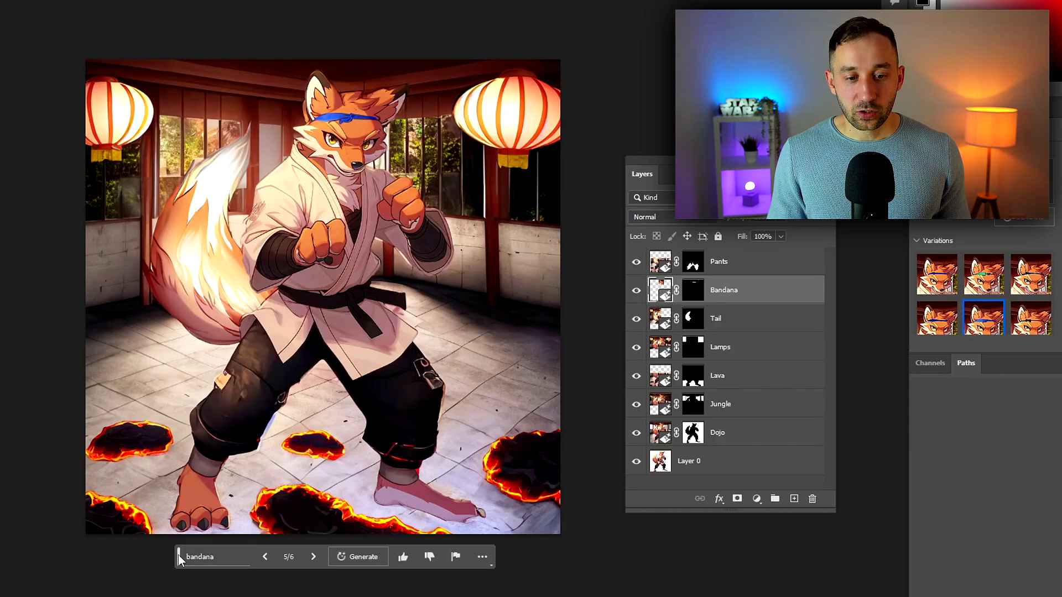
{"action": "mouse_move", "coordinate": [178, 554]}
{"action": "left_mouse_down"}
{"action": "mouse_move", "coordinate": [205, 546]}
{"action": "mouse_move", "coordinate": [190, 554]}
{"action": "left_mouse_up"}
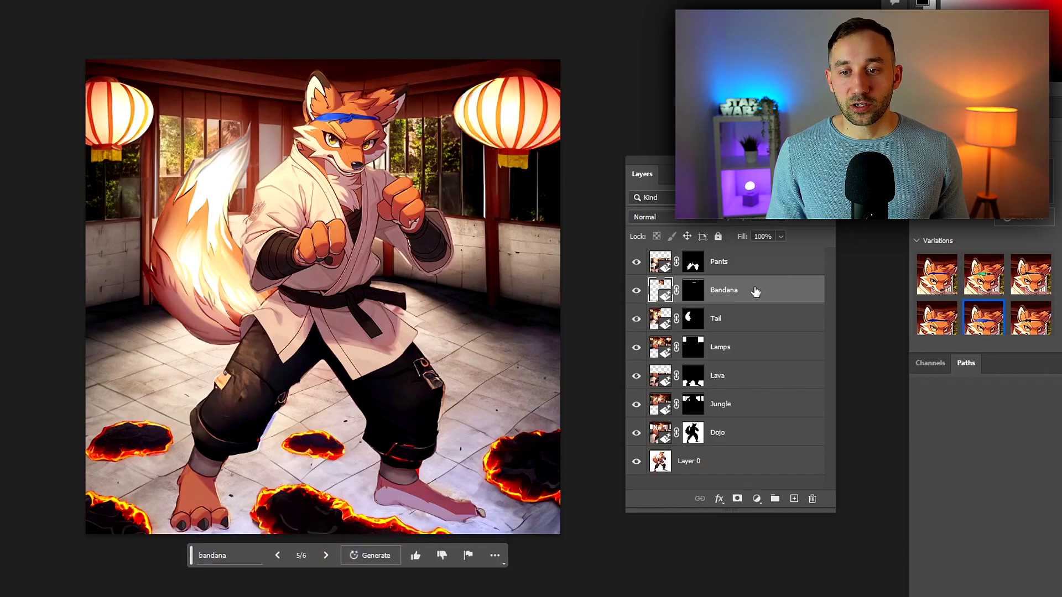
{"action": "left_click", "coordinate": [327, 555]}
{"action": "left_click", "coordinate": [326, 556]}
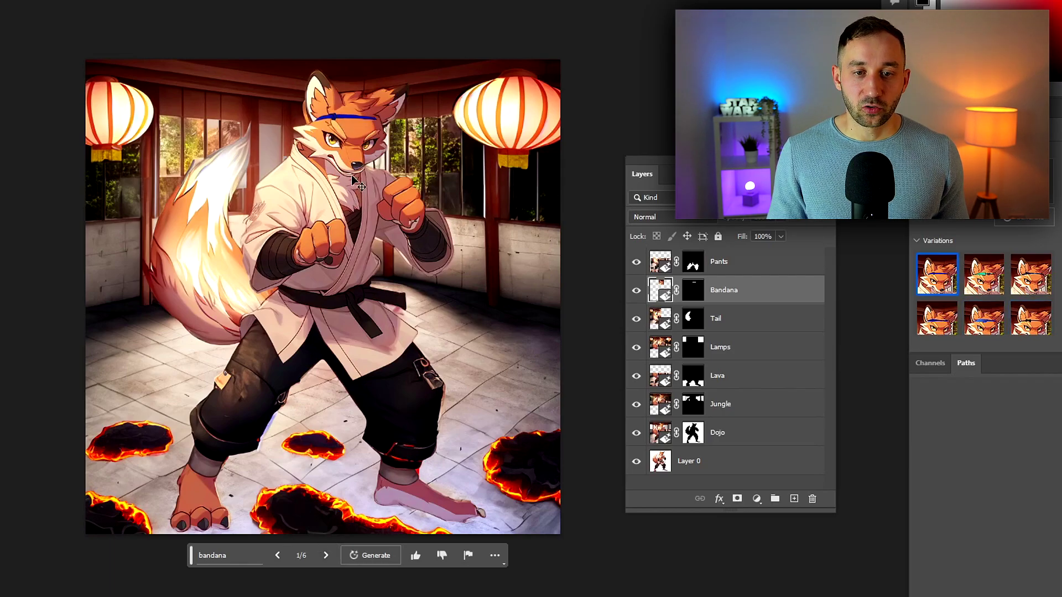
{"action": "left_click", "coordinate": [326, 557]}
{"action": "left_click", "coordinate": [326, 559]}
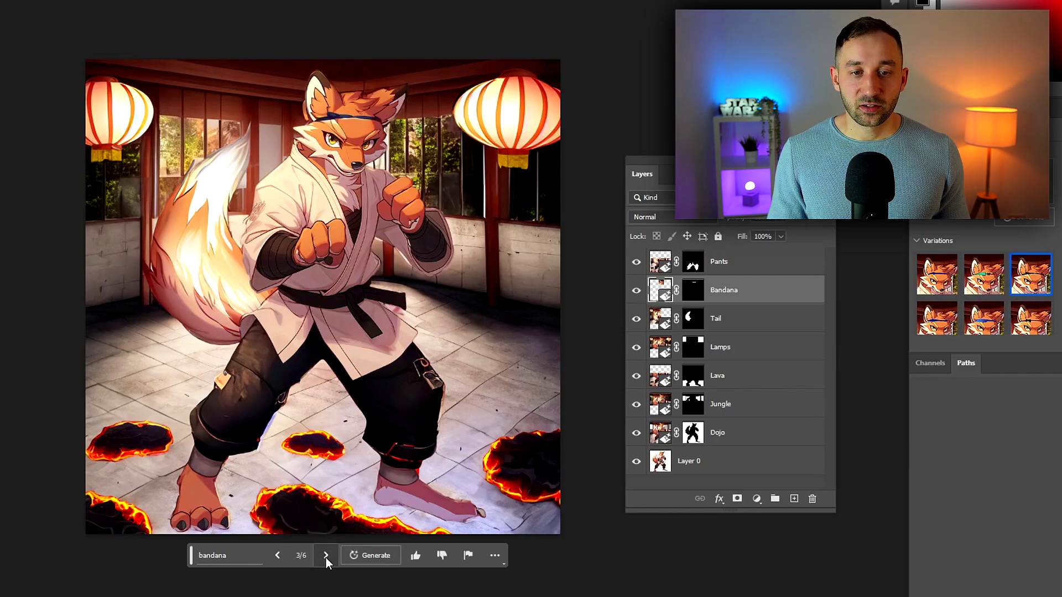
{"action": "left_click", "coordinate": [327, 557]}
{"action": "left_click", "coordinate": [326, 556]}
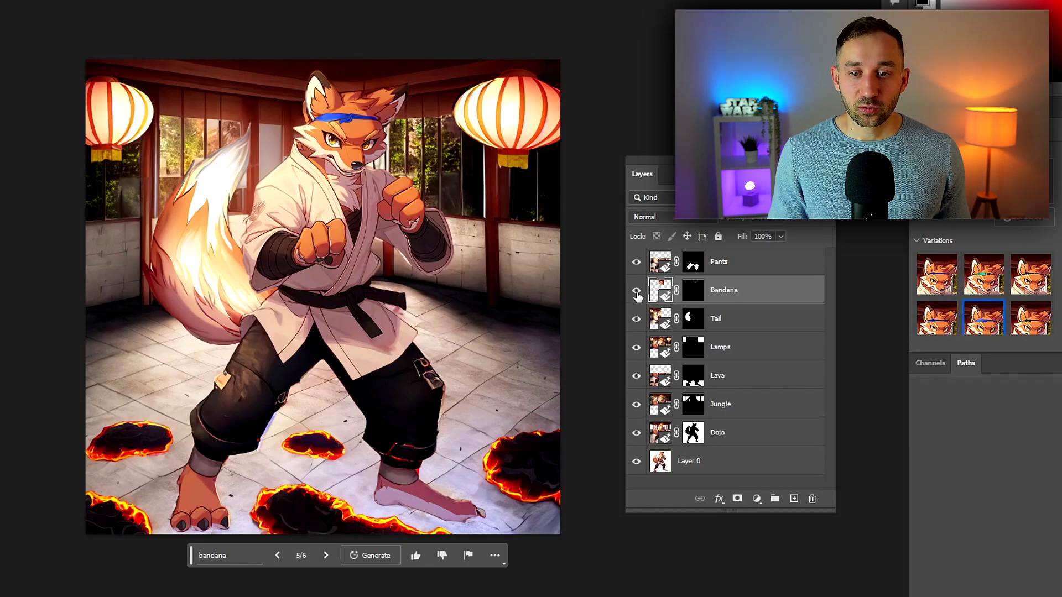
{"action": "left_click", "coordinate": [637, 291]}
{"action": "left_click", "coordinate": [637, 291]}
{"action": "left_click", "coordinate": [637, 262]}
{"action": "left_click", "coordinate": [637, 262]}
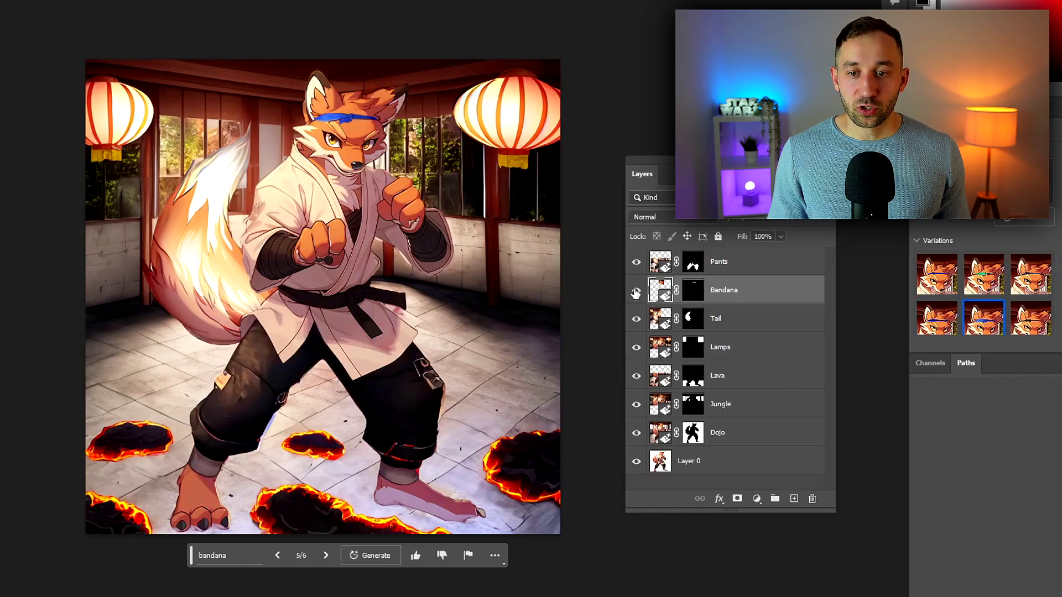
{"action": "left_click", "coordinate": [637, 290]}
{"action": "left_click", "coordinate": [637, 290]}
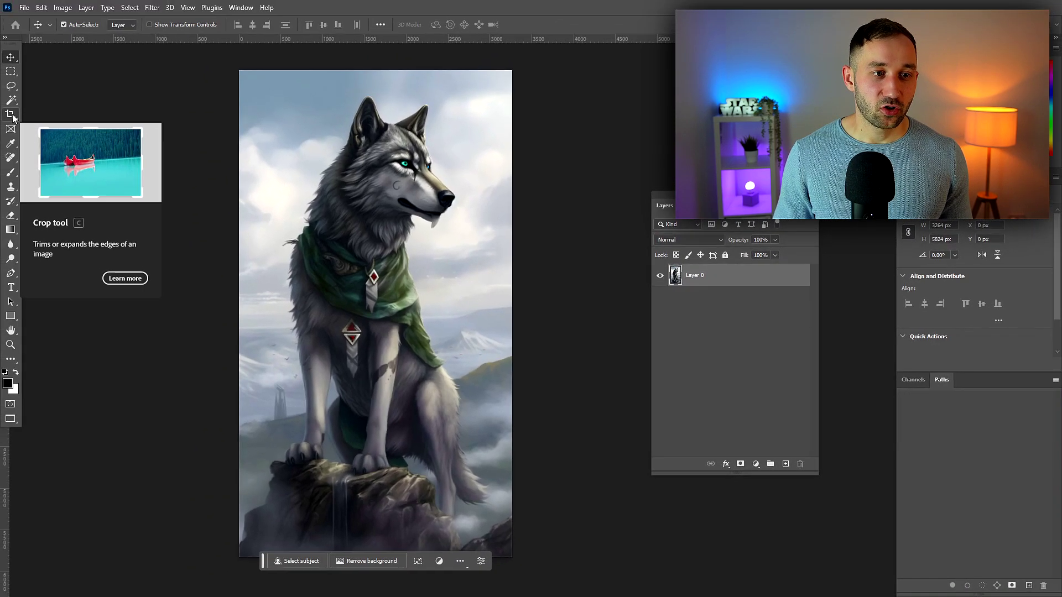
Crop the wolf image wider than its edges with an unconstrained Ratio setting and commit it
{"action": "left_click", "coordinate": [11, 115]}
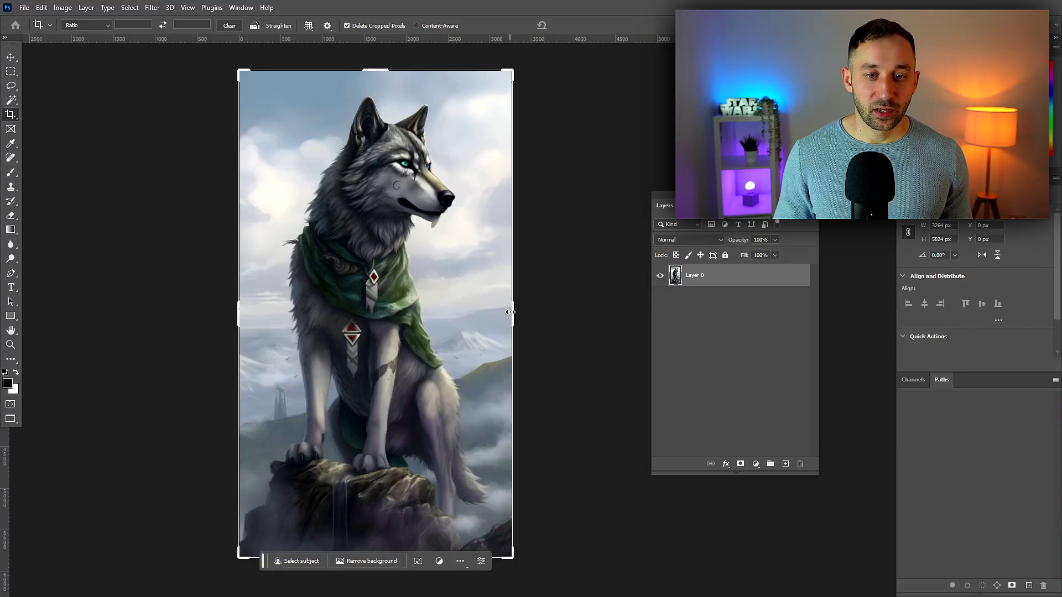
{"action": "left_click_drag", "start_coordinate": [510, 313], "coordinate": [582, 313]}
{"action": "left_click", "coordinate": [81, 25]}
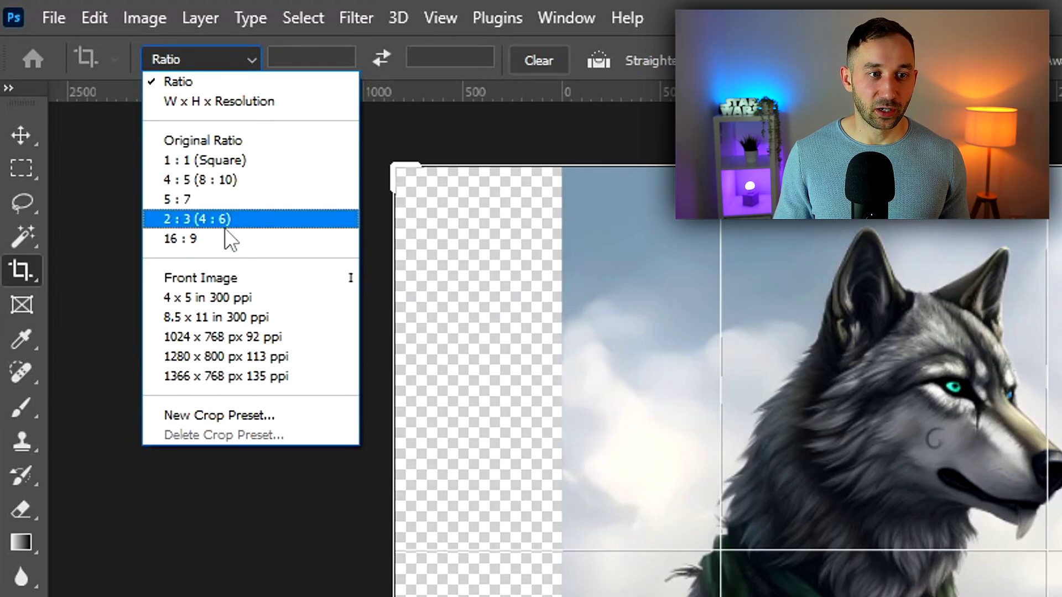
{"action": "left_click", "coordinate": [178, 81]}
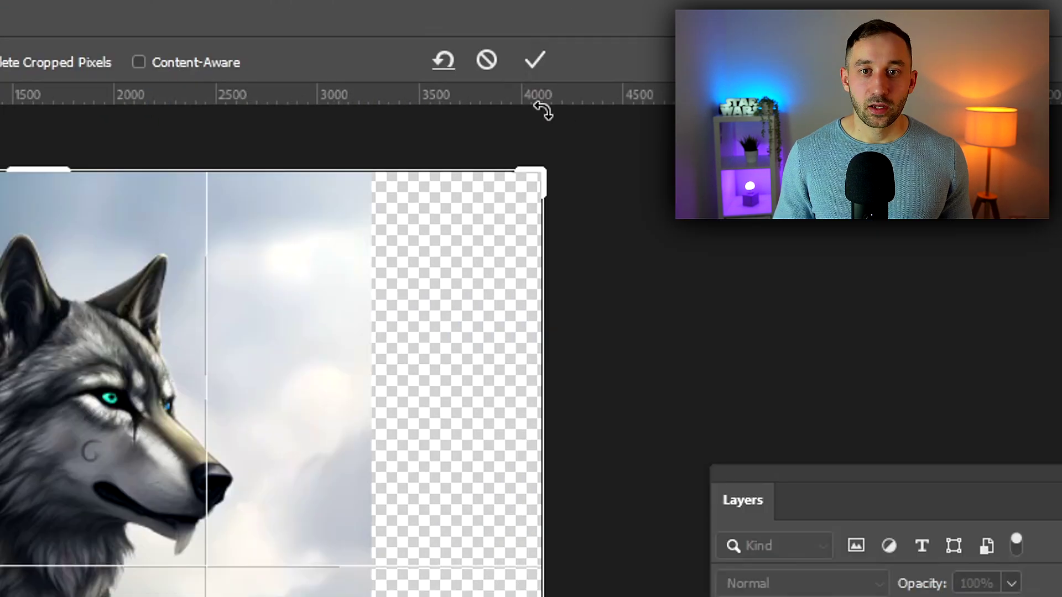
{"action": "left_click", "coordinate": [533, 59]}
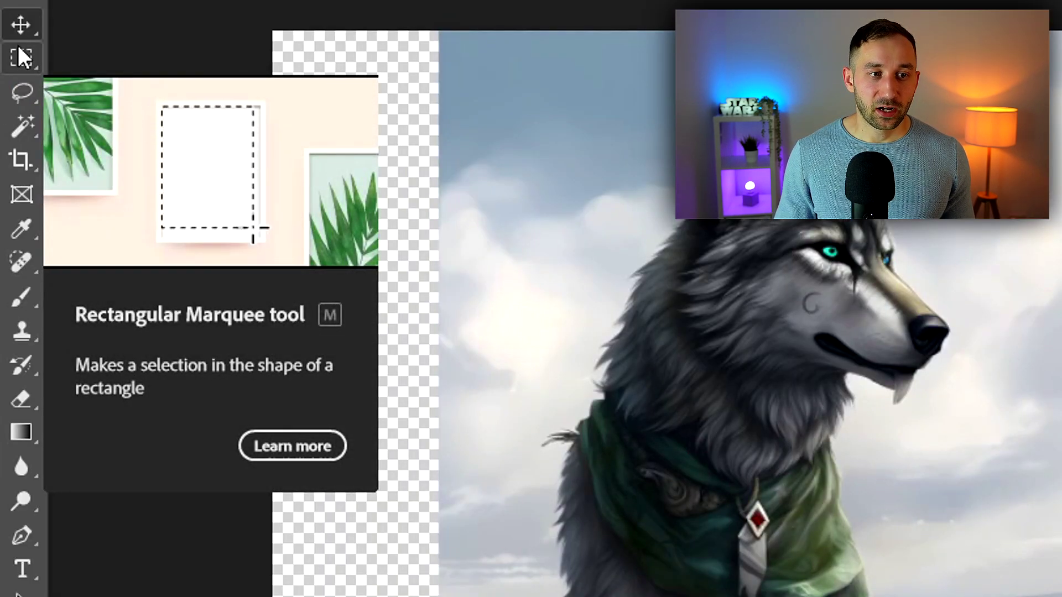
Select the whole wolf canvas, including the empty side strips, with the Rectangular Marquee
{"action": "left_click", "coordinate": [19, 55]}
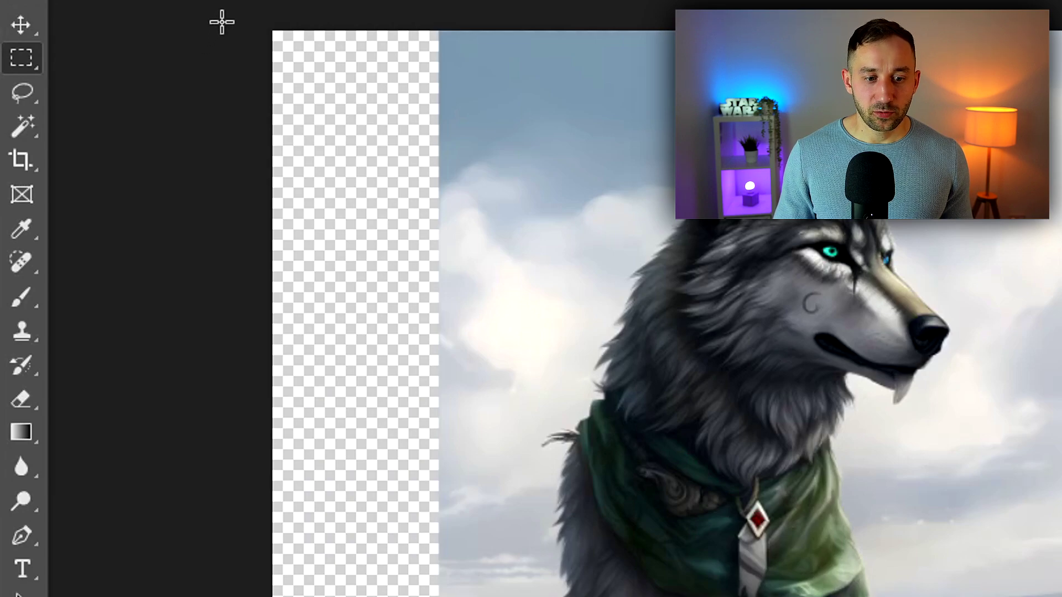
{"action": "left_click_drag", "start_coordinate": [115, 63], "coordinate": [197, 568]}
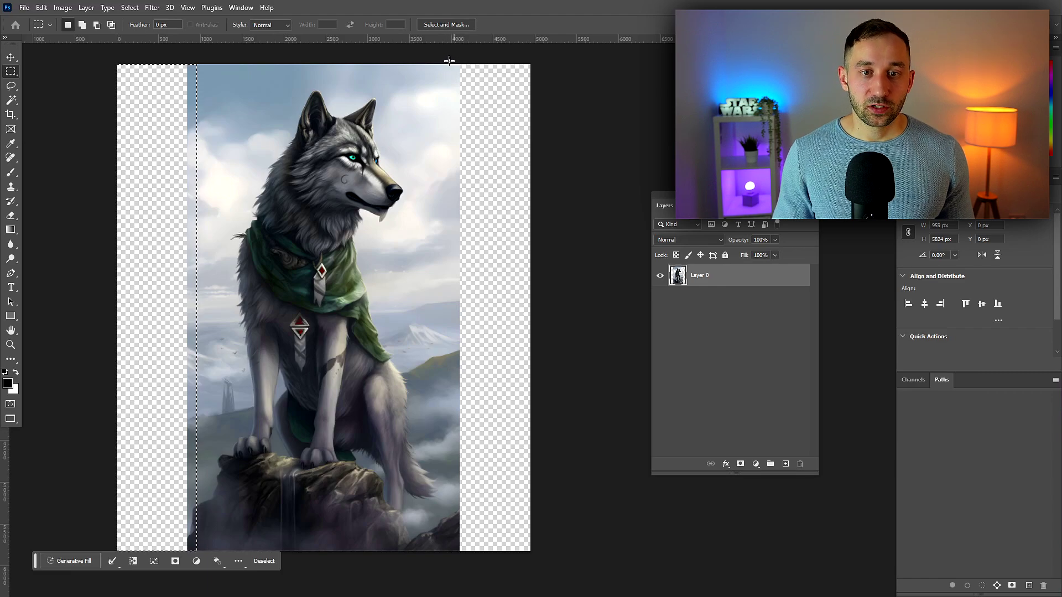
{"action": "scroll", "coordinate": [453, 66], "scroll_direction": "up", "scroll_amount": 1}
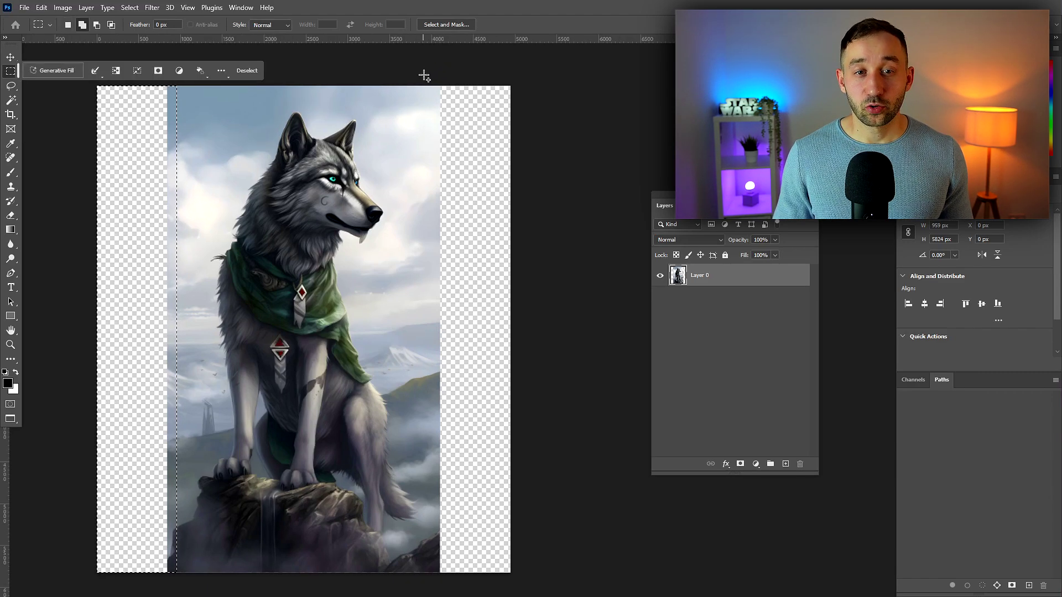
{"action": "left_click_drag", "start_coordinate": [431, 80], "coordinate": [513, 573]}
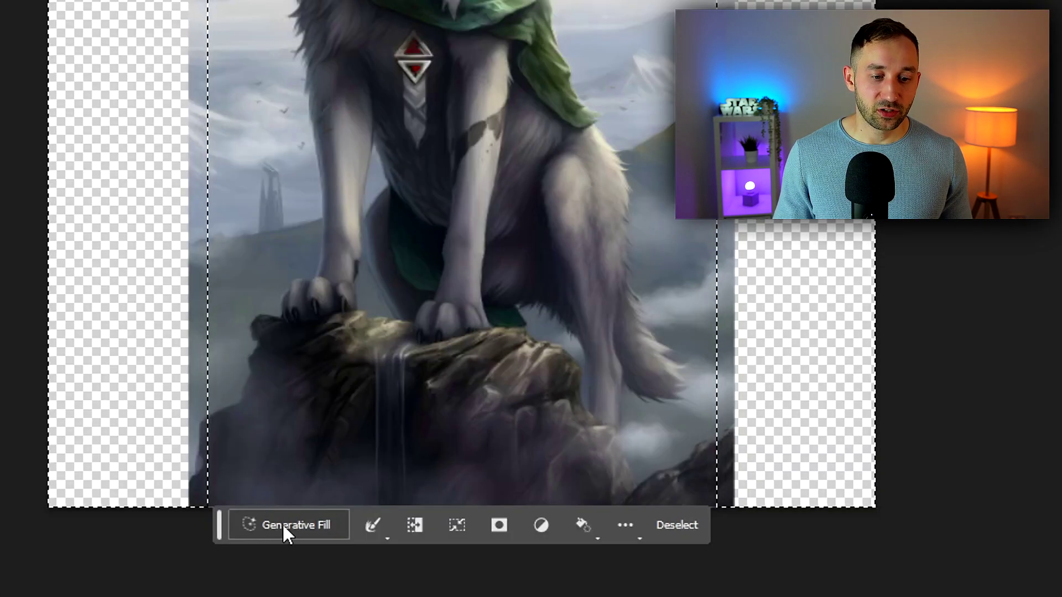
Run Generative Fill with a blank prompt to fill the transparent side strips
{"action": "left_click", "coordinate": [283, 526]}
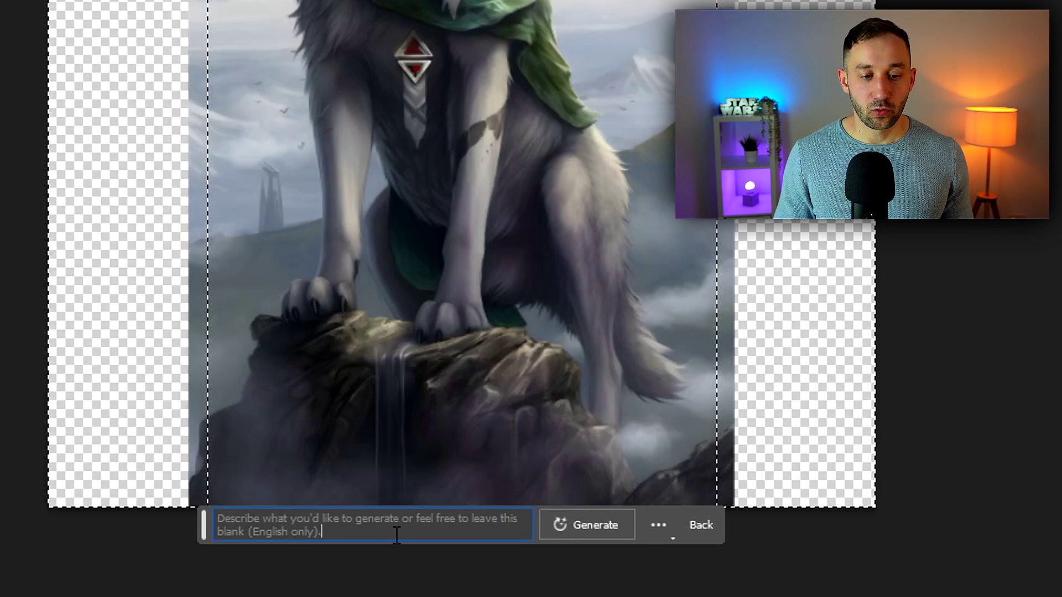
{"action": "left_click_drag", "start_coordinate": [324, 532], "coordinate": [214, 506]}
{"action": "left_click", "coordinate": [306, 525]}
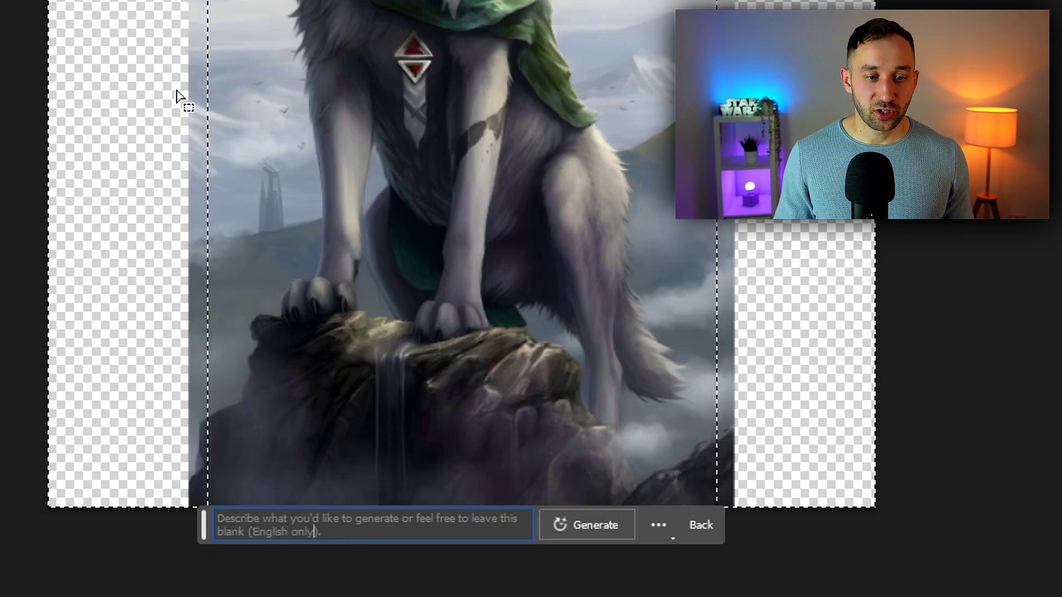
{"action": "left_click", "coordinate": [570, 522]}
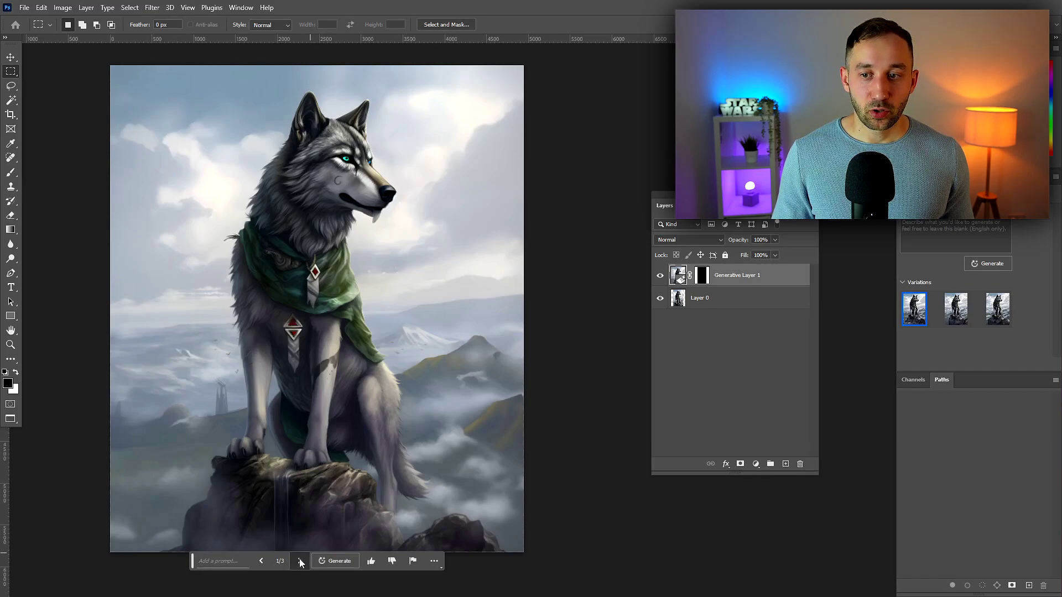
Compare the three generated side-strip variations and keep variation 2
{"action": "left_click", "coordinate": [300, 562]}
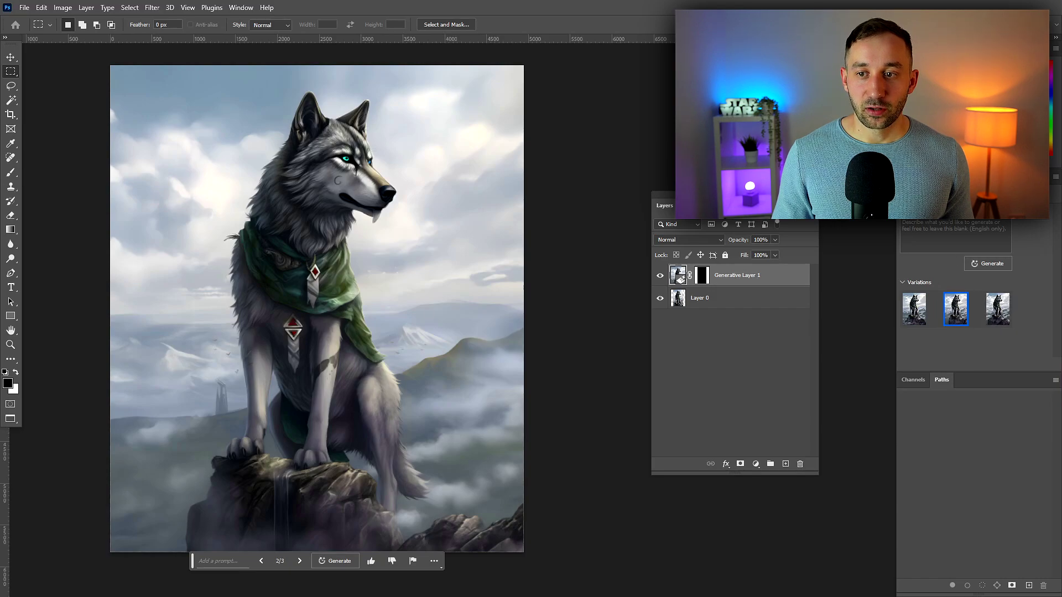
{"action": "mouse_move", "coordinate": [990, 309]}
{"action": "left_click", "coordinate": [997, 312]}
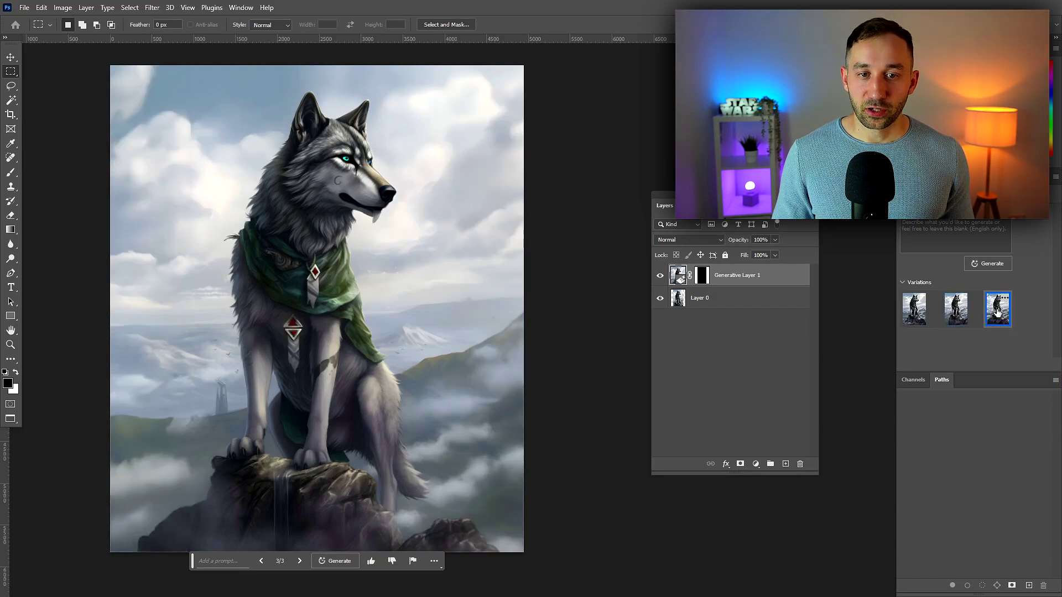
{"action": "left_click", "coordinate": [958, 320]}
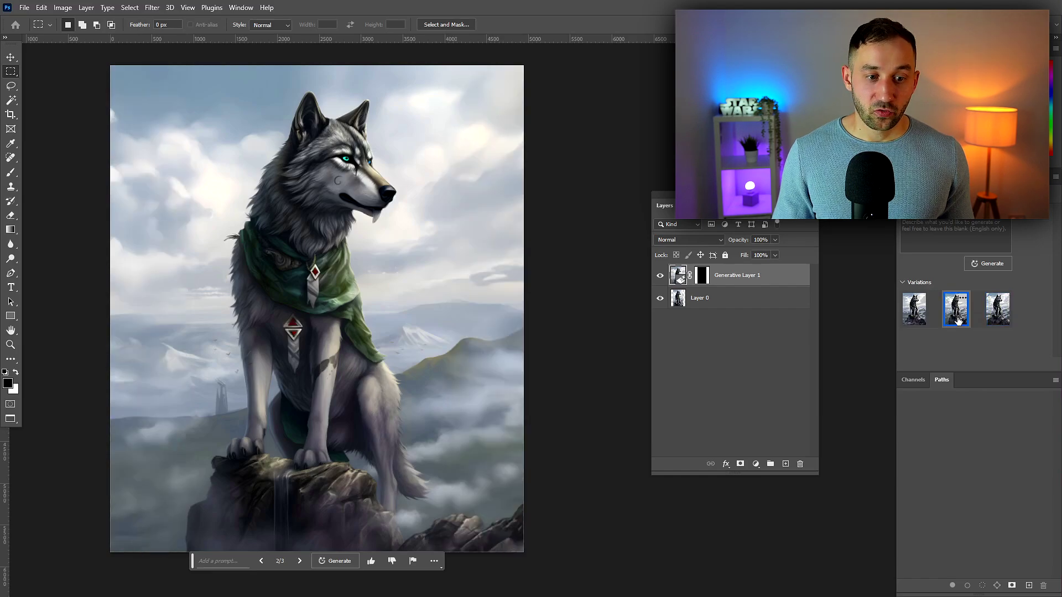
{"action": "left_click", "coordinate": [920, 323]}
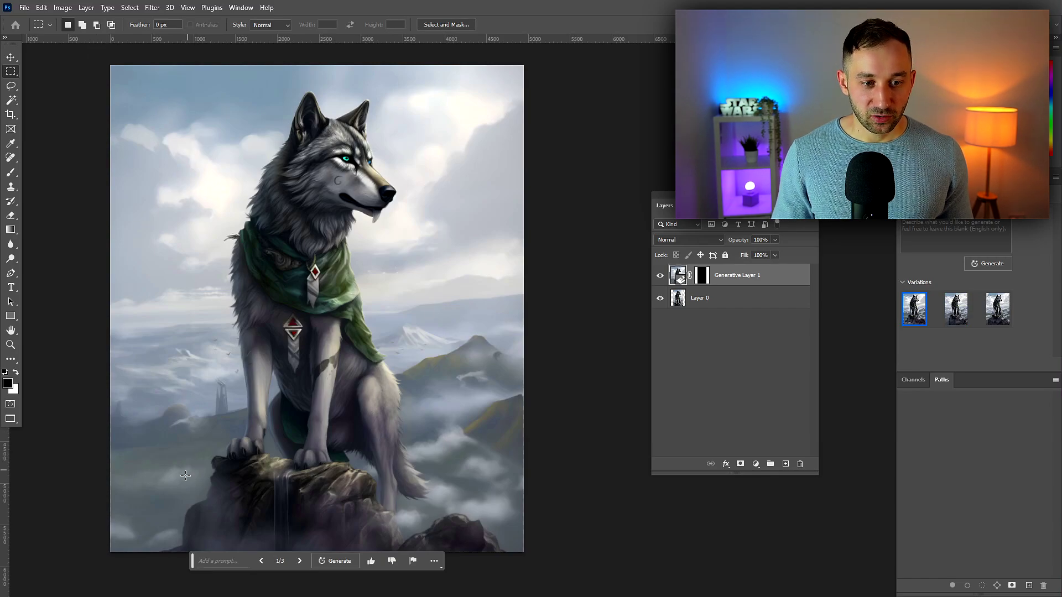
{"action": "left_click", "coordinate": [961, 311]}
{"action": "left_click", "coordinate": [992, 313]}
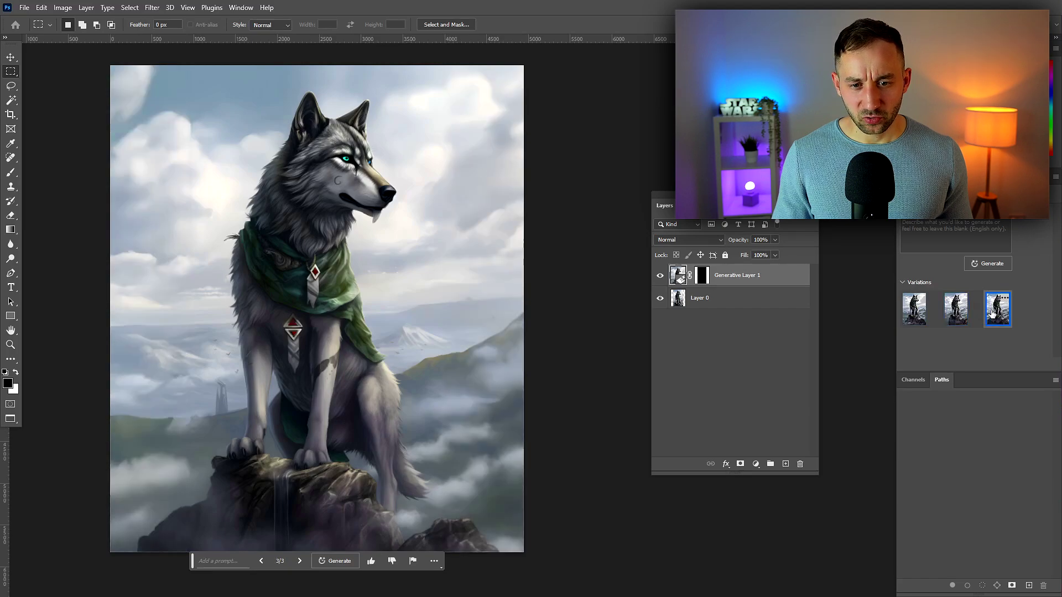
{"action": "scroll", "coordinate": [131, 135], "scroll_direction": "up", "scroll_amount": 2}
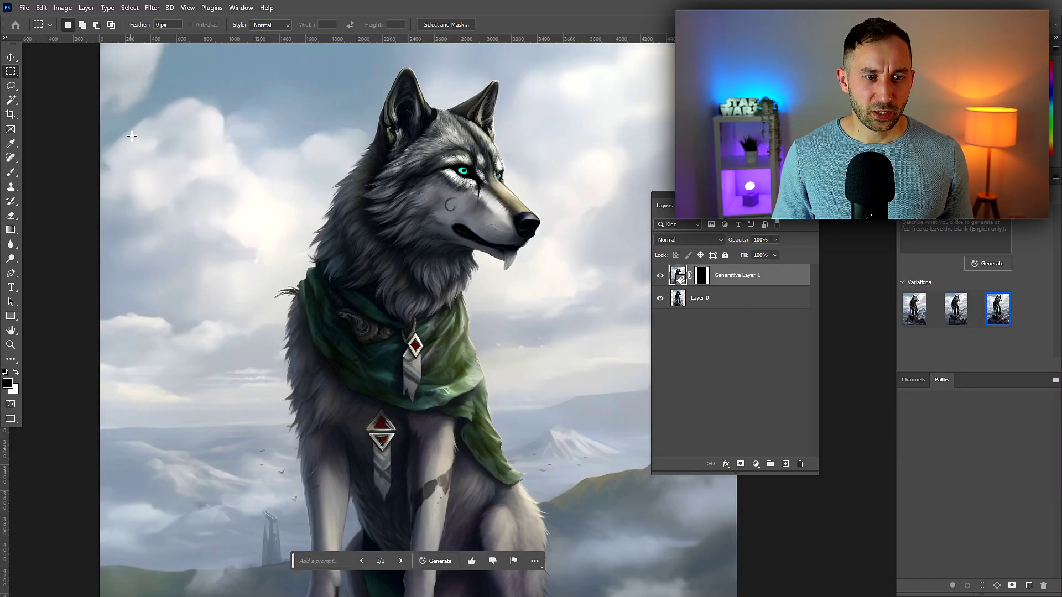
{"action": "scroll", "coordinate": [263, 229], "scroll_direction": "up", "scroll_amount": 1}
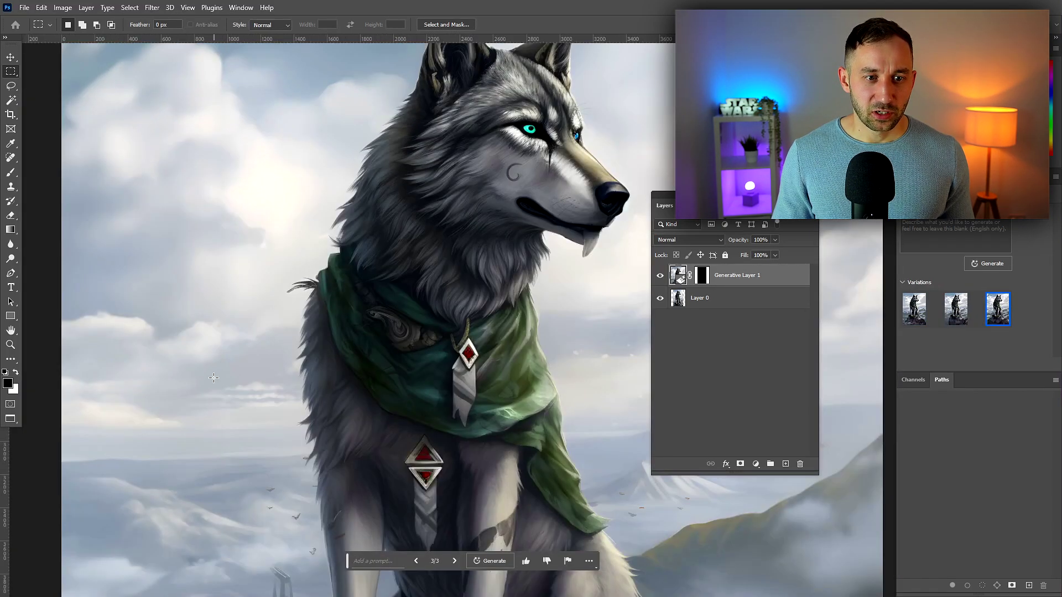
{"action": "scroll", "coordinate": [230, 275], "scroll_direction": "down", "scroll_amount": 3}
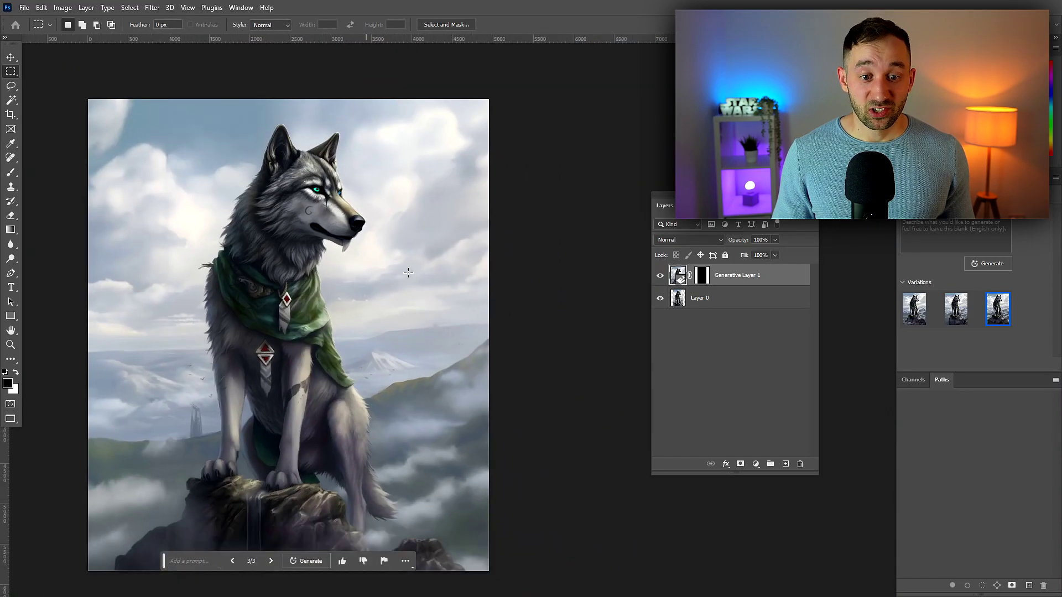
{"action": "left_click", "coordinate": [939, 313]}
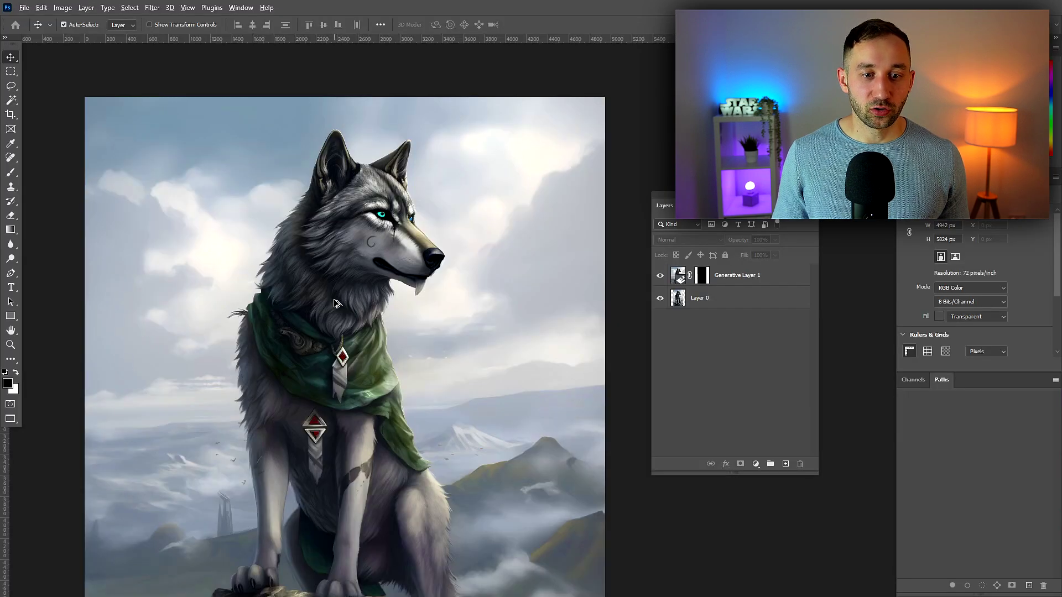
Lasso a thin freehand band around the wolf's neck and bring up the Generative Fill prompt
{"action": "scroll", "coordinate": [321, 305], "scroll_direction": "up", "scroll_amount": 2}
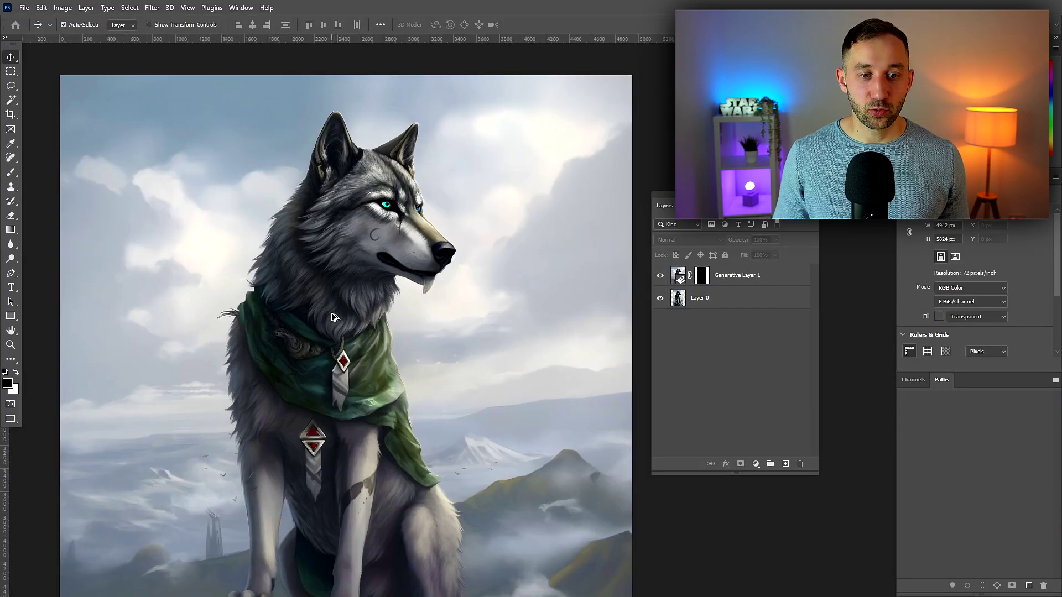
{"action": "scroll", "coordinate": [318, 303], "scroll_direction": "up", "scroll_amount": 1}
{"action": "left_click", "coordinate": [11, 85]}
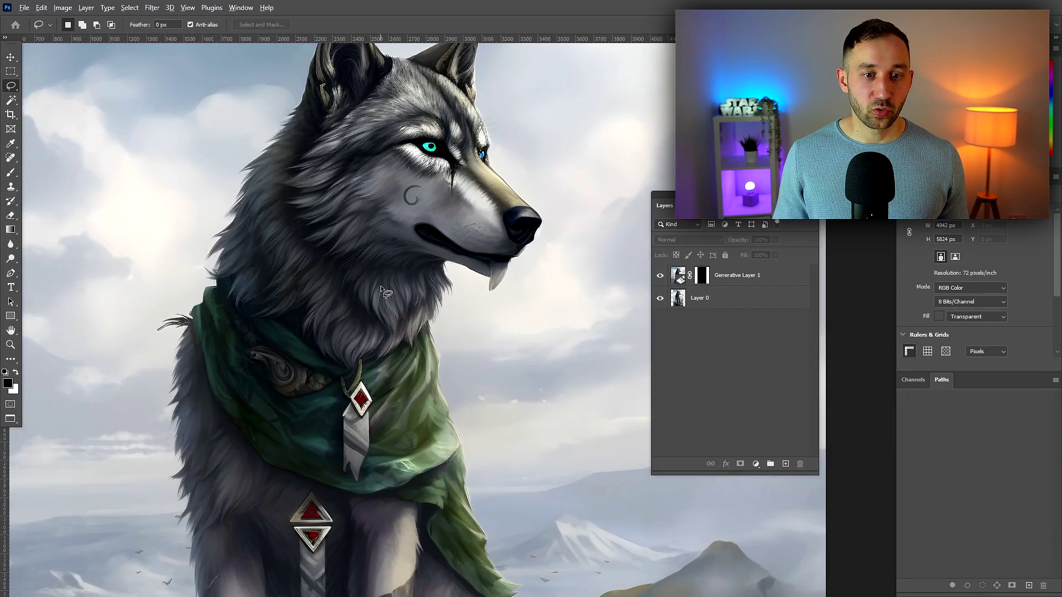
{"action": "scroll", "coordinate": [380, 286], "scroll_direction": "up", "scroll_amount": 1}
{"action": "left_click_drag", "start_coordinate": [303, 217], "coordinate": [266, 239]}
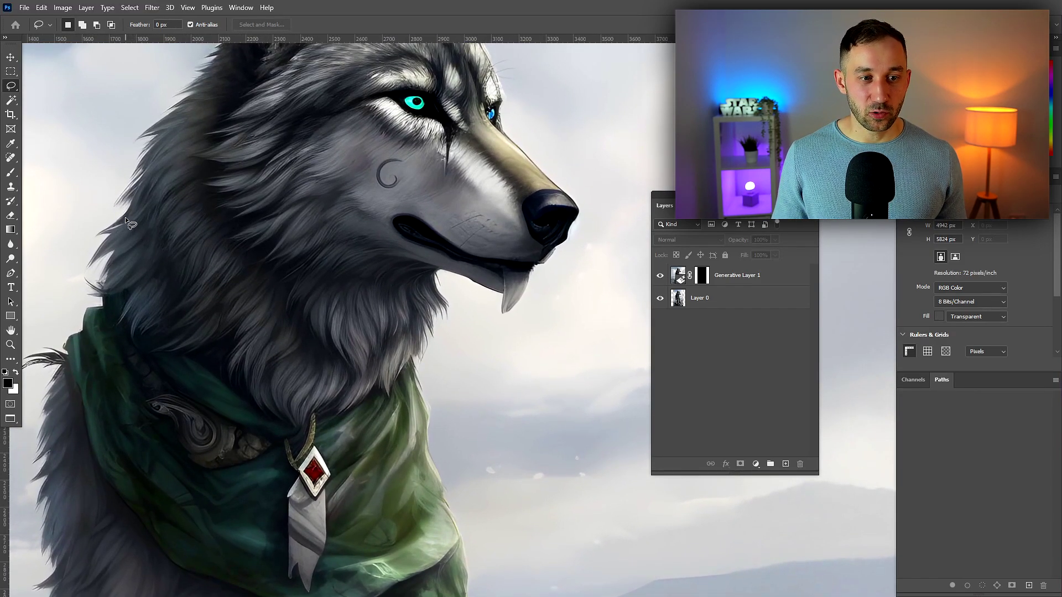
{"action": "scroll", "coordinate": [291, 314], "scroll_direction": "down", "scroll_amount": 1}
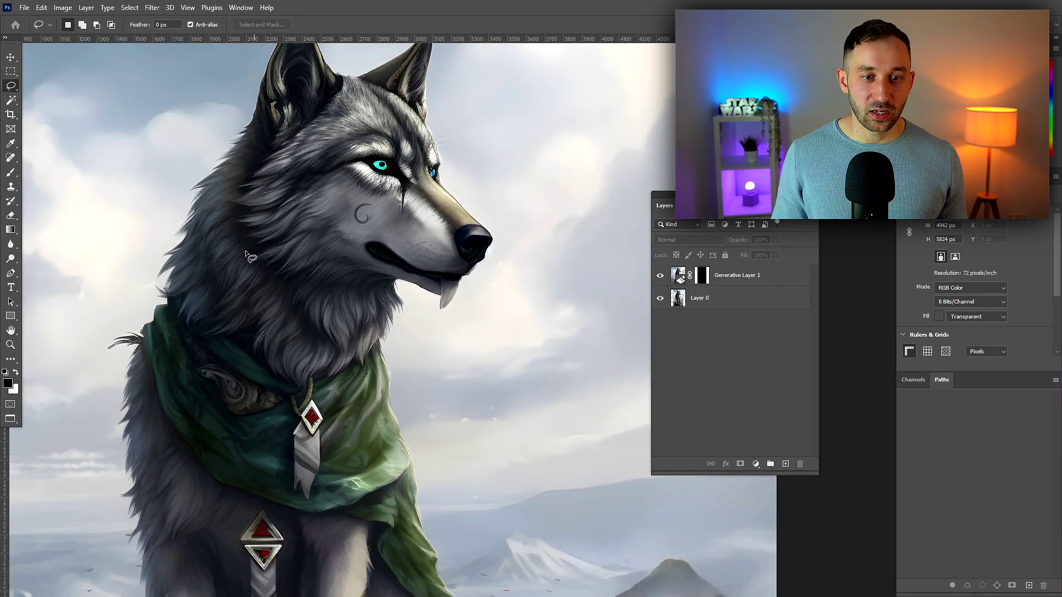
{"action": "scroll", "coordinate": [246, 256], "scroll_direction": "up", "scroll_amount": 1}
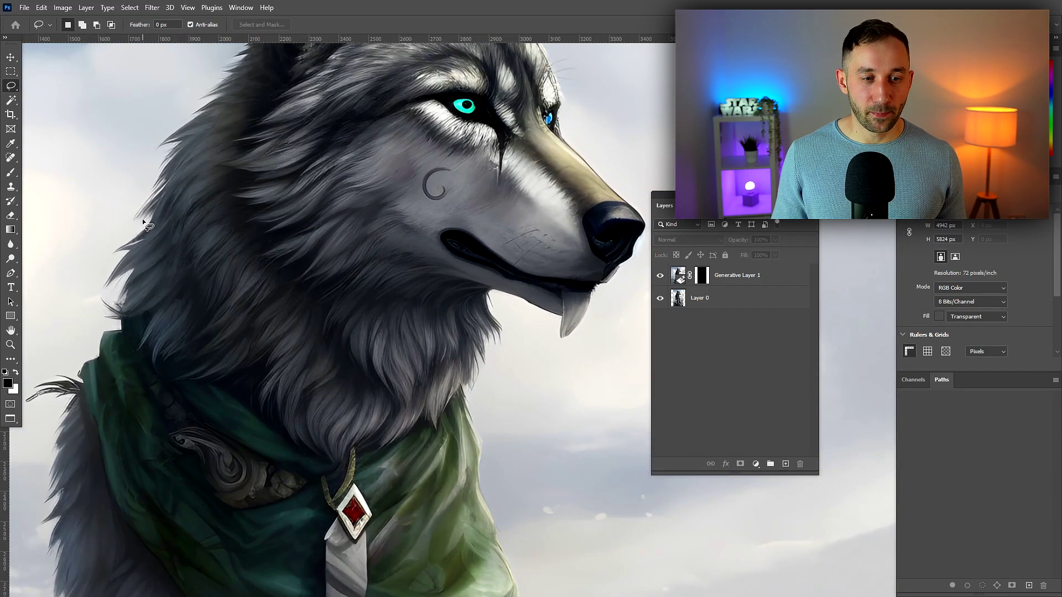
{"action": "left_click_drag", "start_coordinate": [247, 278], "coordinate": [435, 309]}
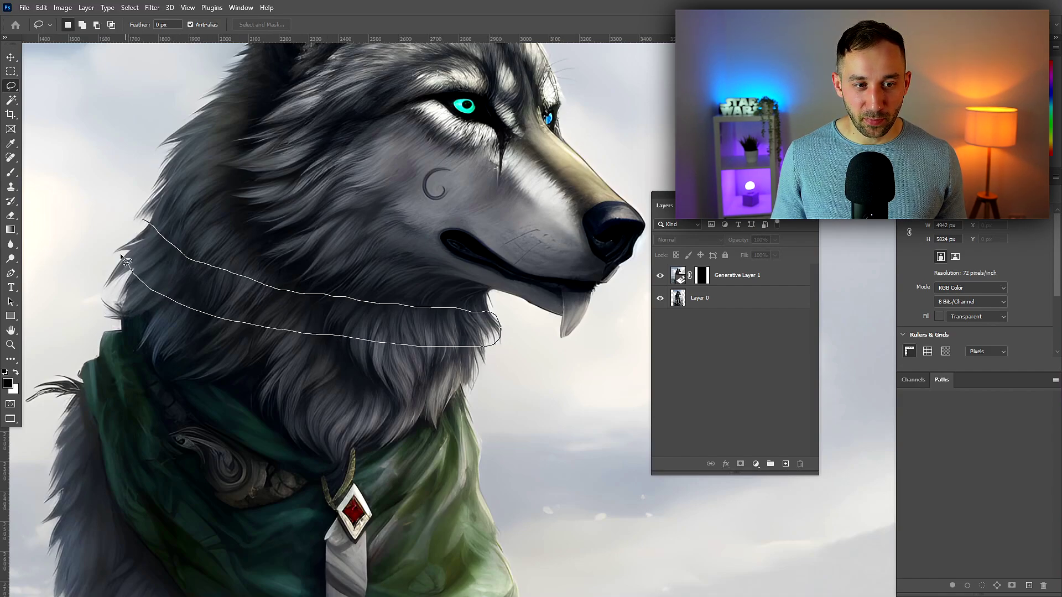
{"action": "left_click_drag", "start_coordinate": [121, 254], "coordinate": [122, 250]}
{"action": "scroll", "coordinate": [195, 326], "scroll_direction": "down", "scroll_amount": 3}
{"action": "scroll", "coordinate": [195, 326], "scroll_direction": "up", "scroll_amount": 1}
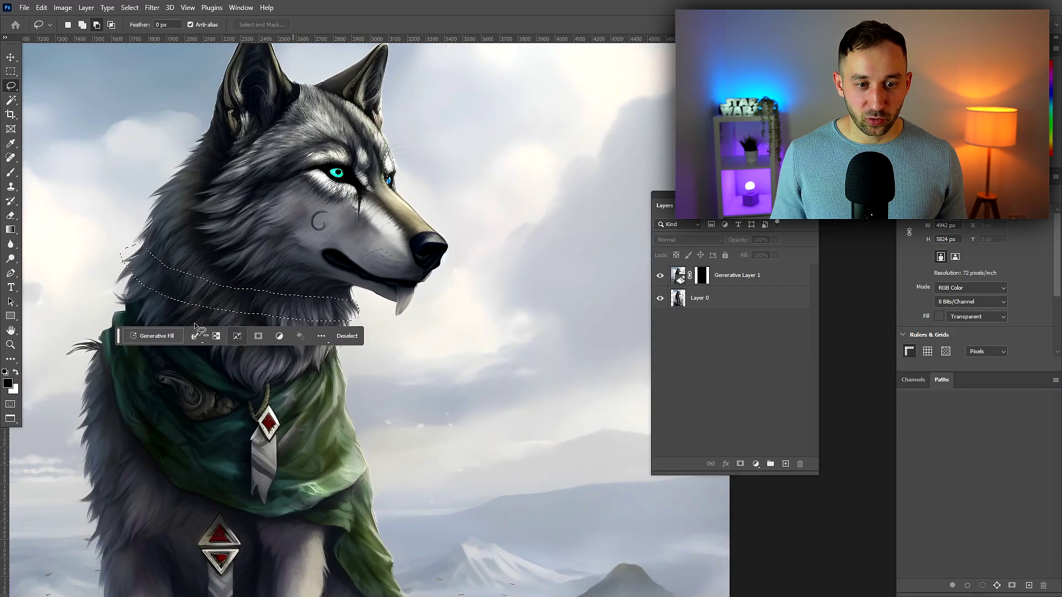
{"action": "left_click", "coordinate": [153, 336]}
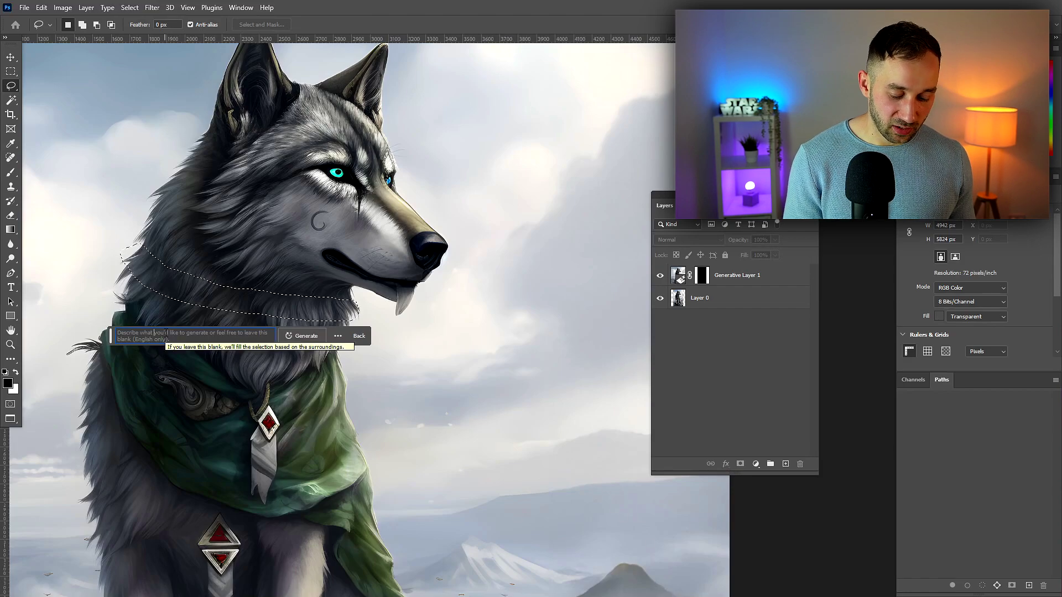
Generate 'rustic silver chain with stains and texture' around the neck and keep variation 3 of 3
{"action": "type", "text": "rustic silver "}
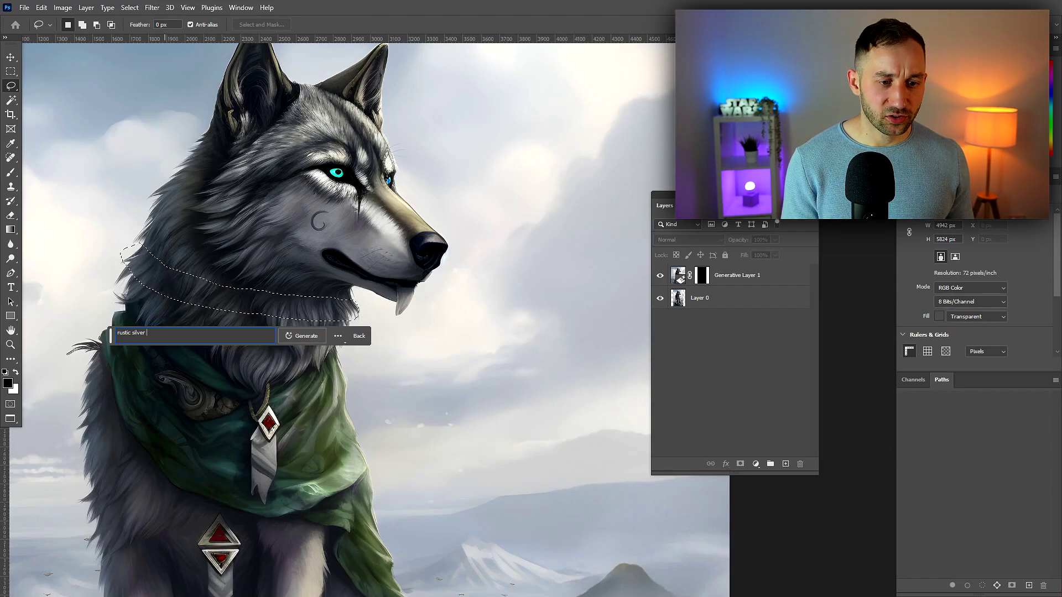
{"action": "type", "text": "chain with stains"}
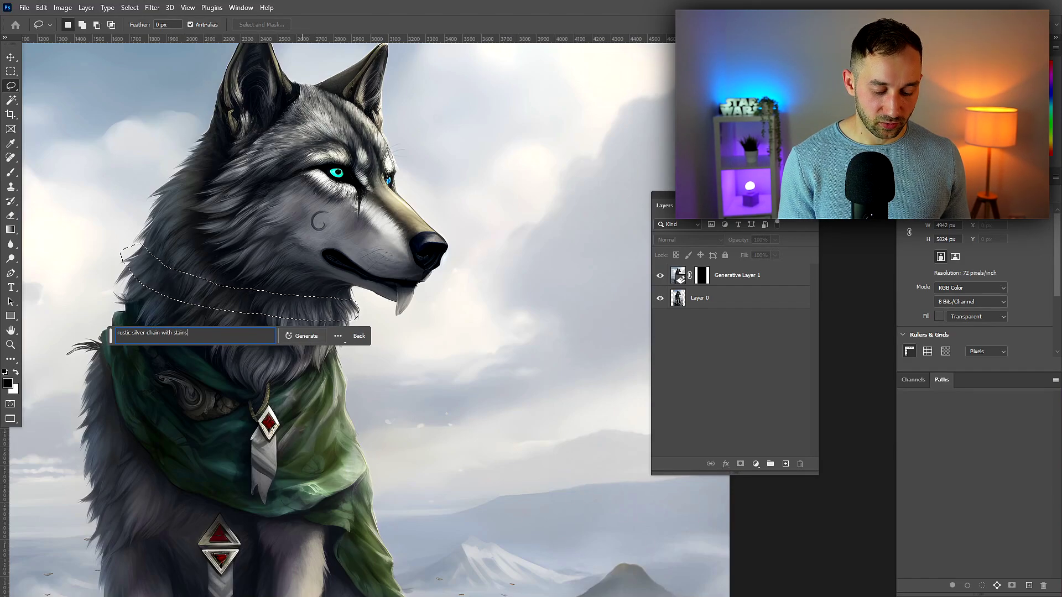
{"action": "type", "text": " and texture"}
{"action": "key", "text": "Return"}
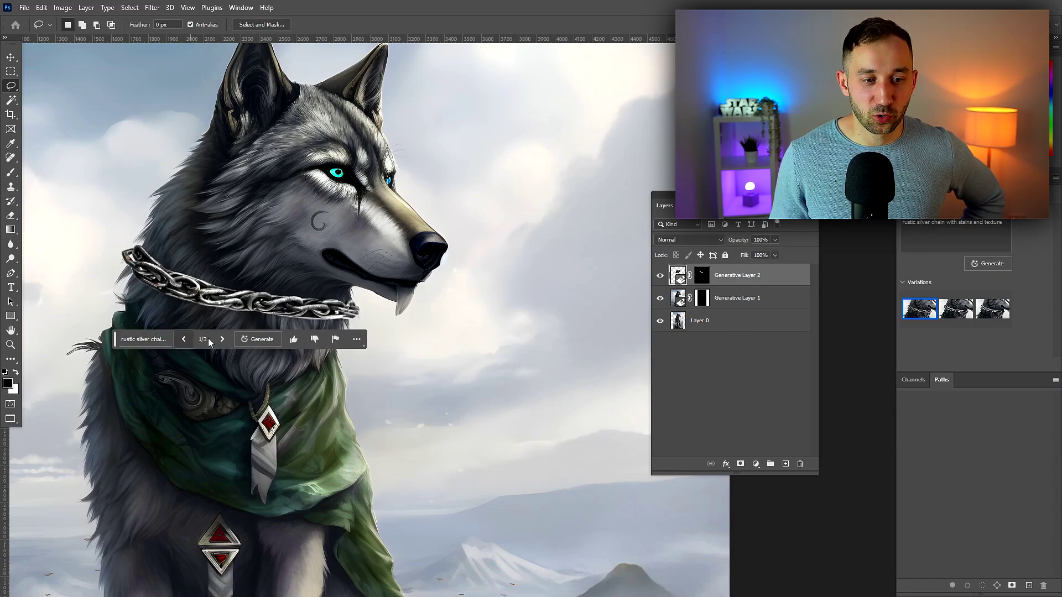
{"action": "left_click", "coordinate": [221, 339]}
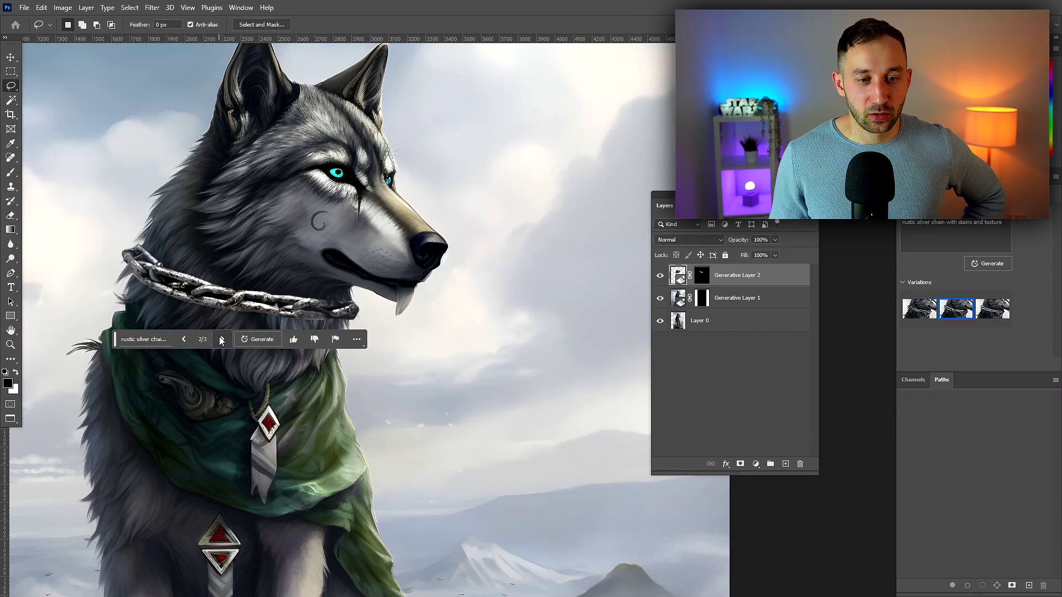
{"action": "left_click", "coordinate": [222, 339]}
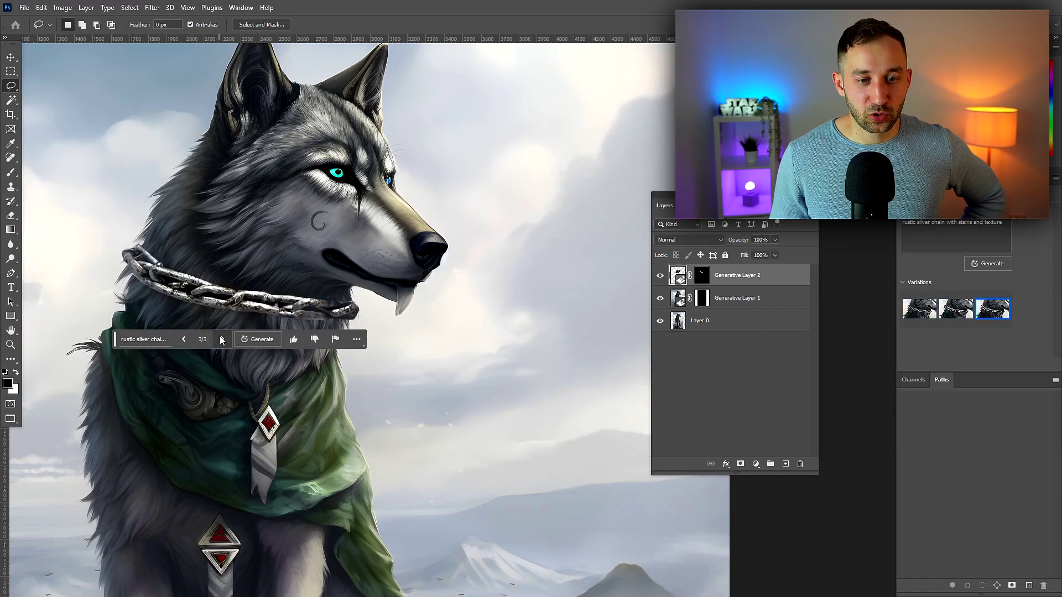
{"action": "left_click", "coordinate": [188, 338]}
{"action": "left_click", "coordinate": [188, 338]}
{"action": "scroll", "coordinate": [209, 291], "scroll_direction": "down", "scroll_amount": 2}
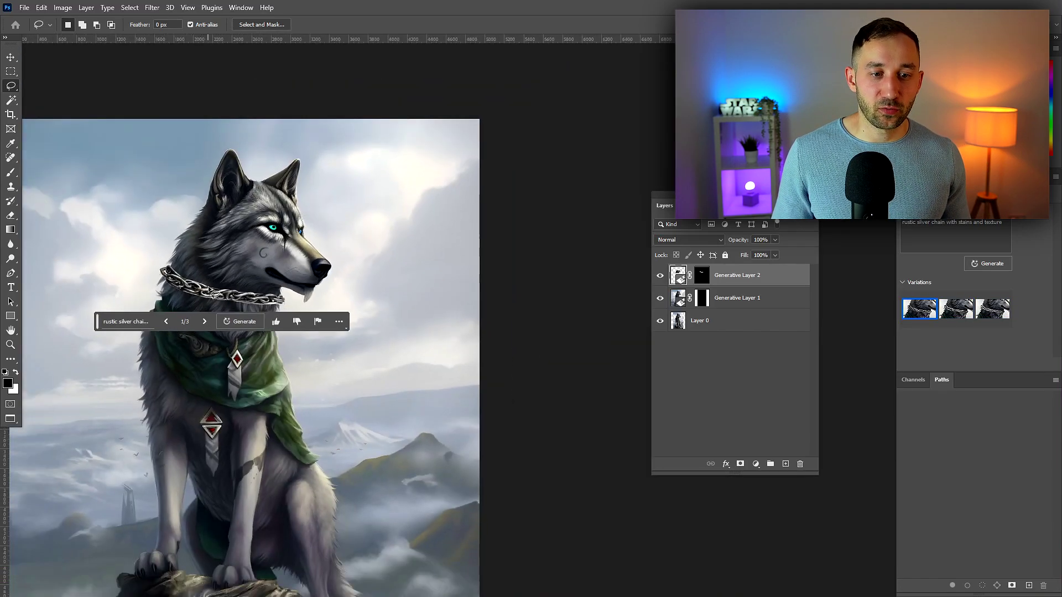
{"action": "left_click", "coordinate": [204, 323]}
{"action": "left_click", "coordinate": [203, 323]}
{"action": "scroll", "coordinate": [188, 293], "scroll_direction": "up", "scroll_amount": 3}
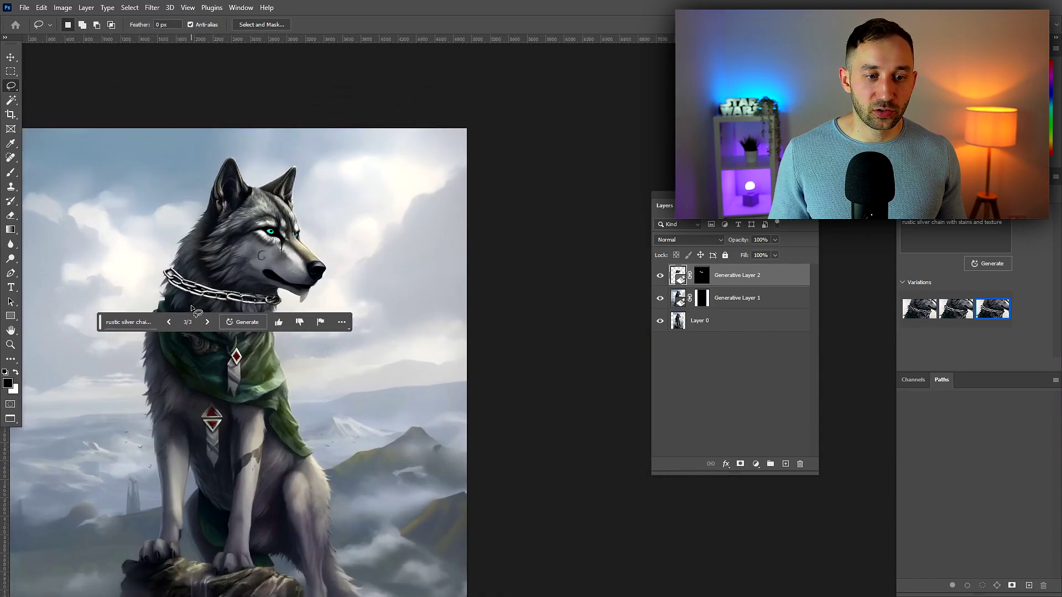
{"action": "scroll", "coordinate": [186, 299], "scroll_direction": "up", "scroll_amount": 2}
{"action": "scroll", "coordinate": [186, 299], "scroll_direction": "down", "scroll_amount": 3}
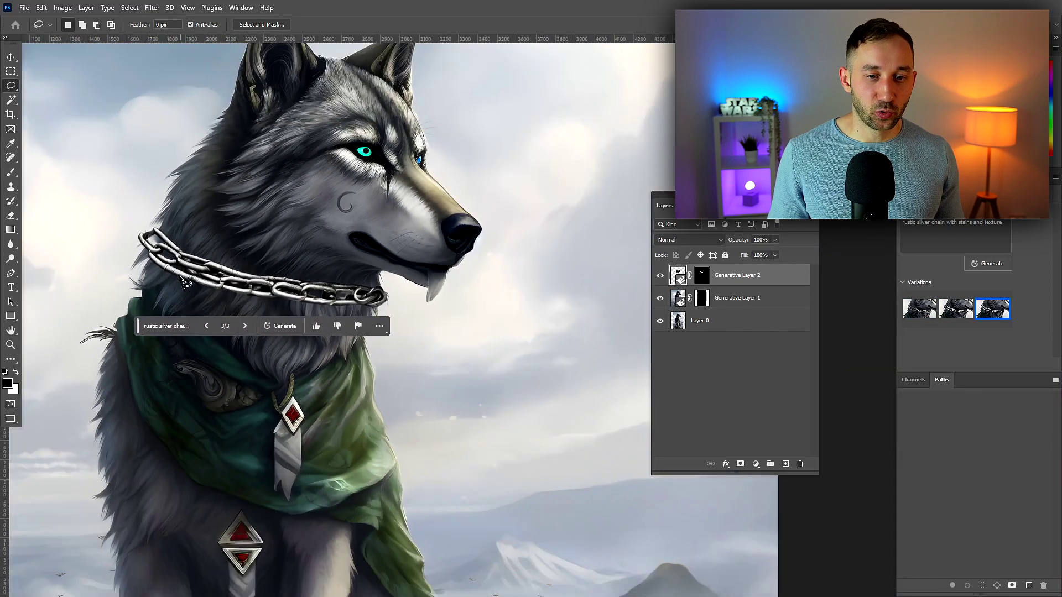
{"action": "left_click", "coordinate": [10, 57]}
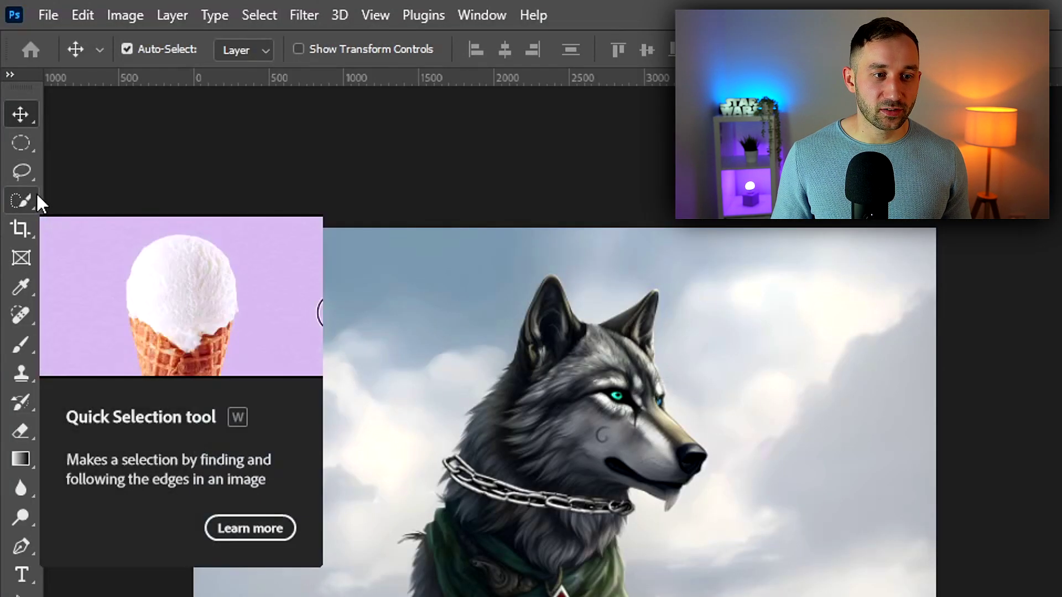
Merge Layer 0 and Generative Layer 1 into a single layer
{"action": "left_click", "coordinate": [28, 198]}
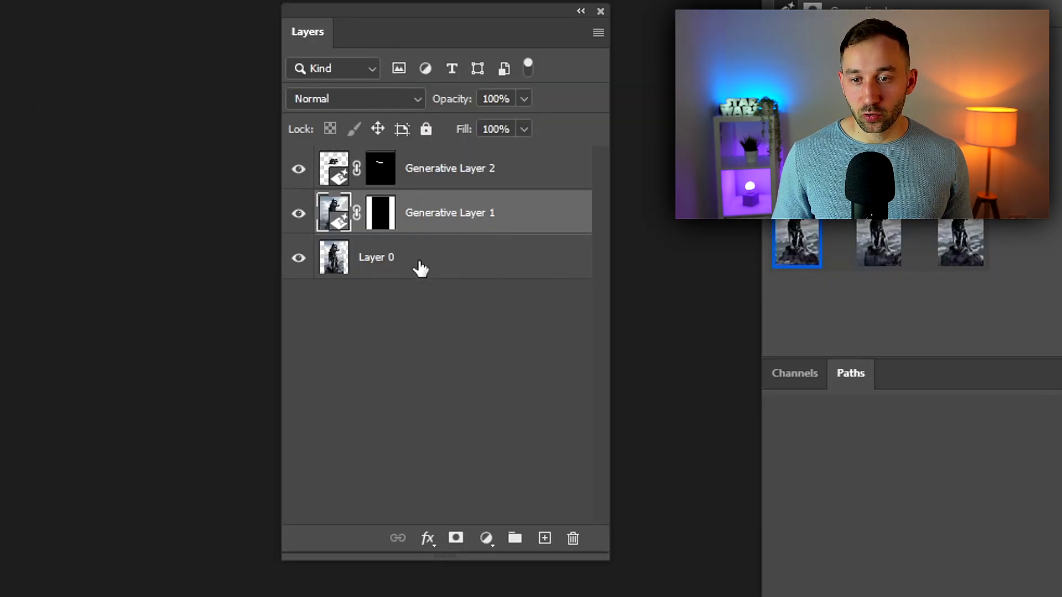
{"action": "left_click", "coordinate": [720, 323], "text": "shift"}
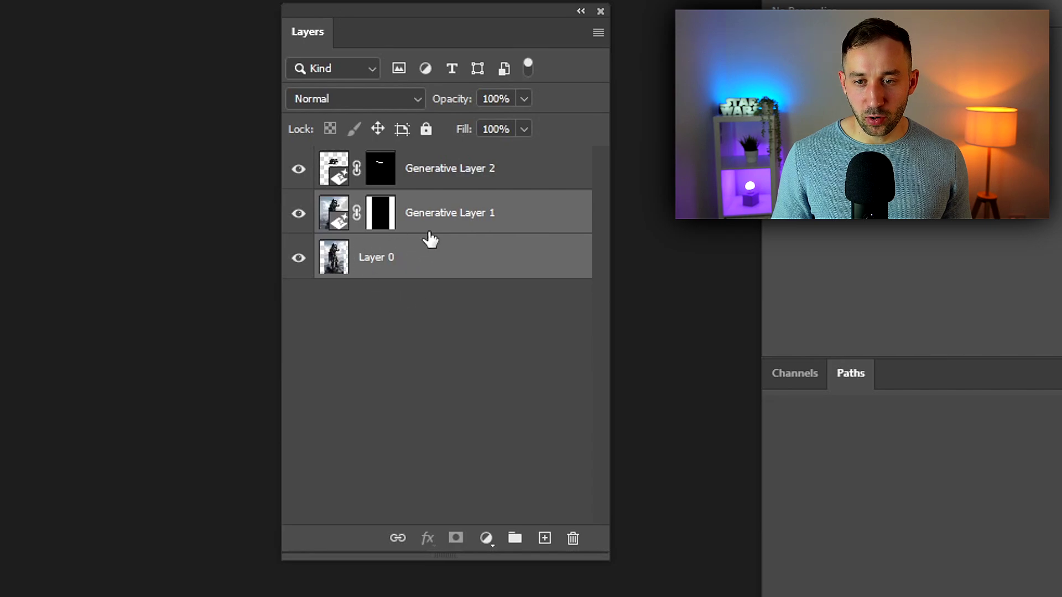
{"action": "right_click", "coordinate": [438, 226]}
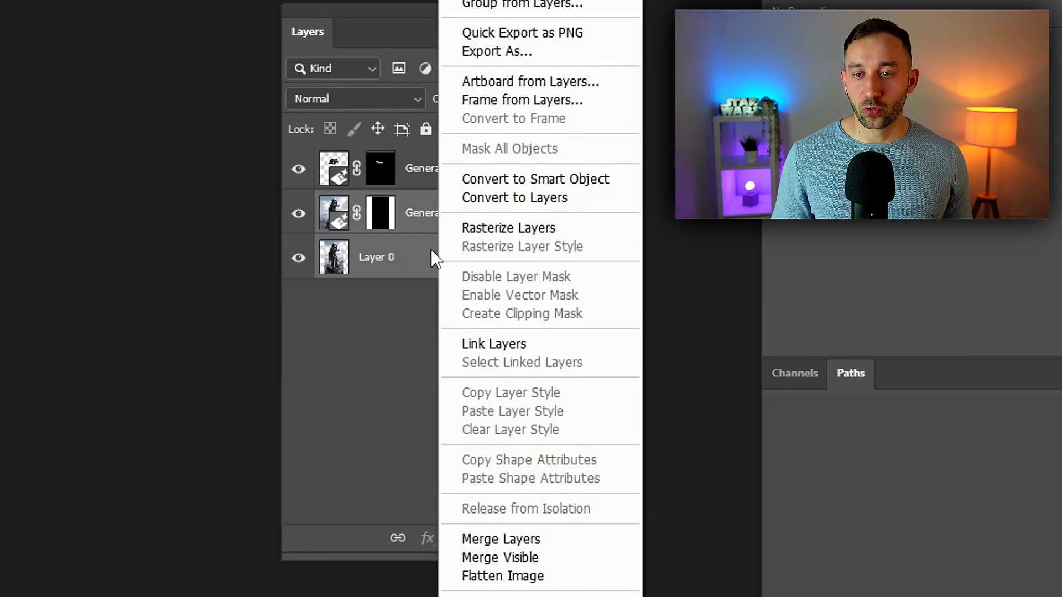
{"action": "left_click", "coordinate": [501, 539]}
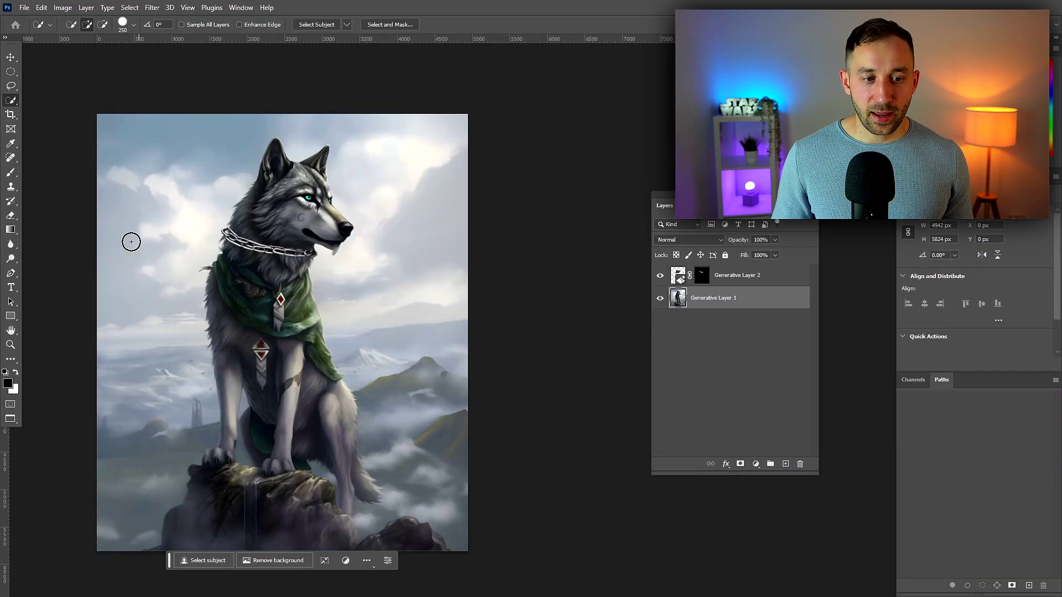
Quick-select the sky around the wolf, trimming the edge along its head with a 100 brush
{"action": "mouse_move", "coordinate": [119, 185]}
{"action": "left_mouse_down"}
{"action": "mouse_move", "coordinate": [154, 160]}
{"action": "mouse_move", "coordinate": [346, 121]}
{"action": "mouse_move", "coordinate": [418, 174]}
{"action": "mouse_move", "coordinate": [429, 228]}
{"action": "left_mouse_up"}
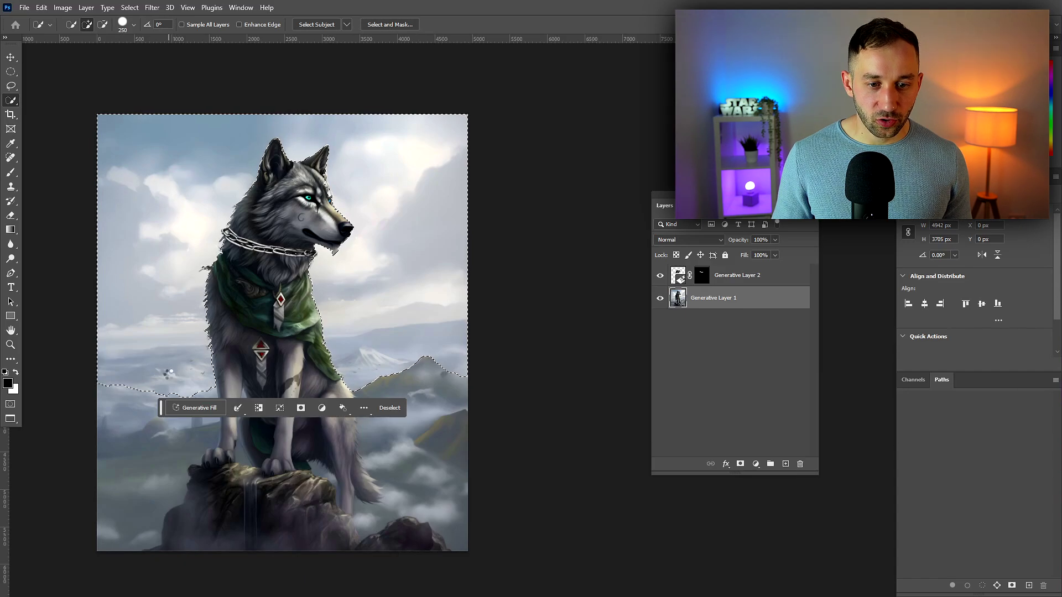
{"action": "left_click_drag", "start_coordinate": [161, 370], "coordinate": [113, 395]}
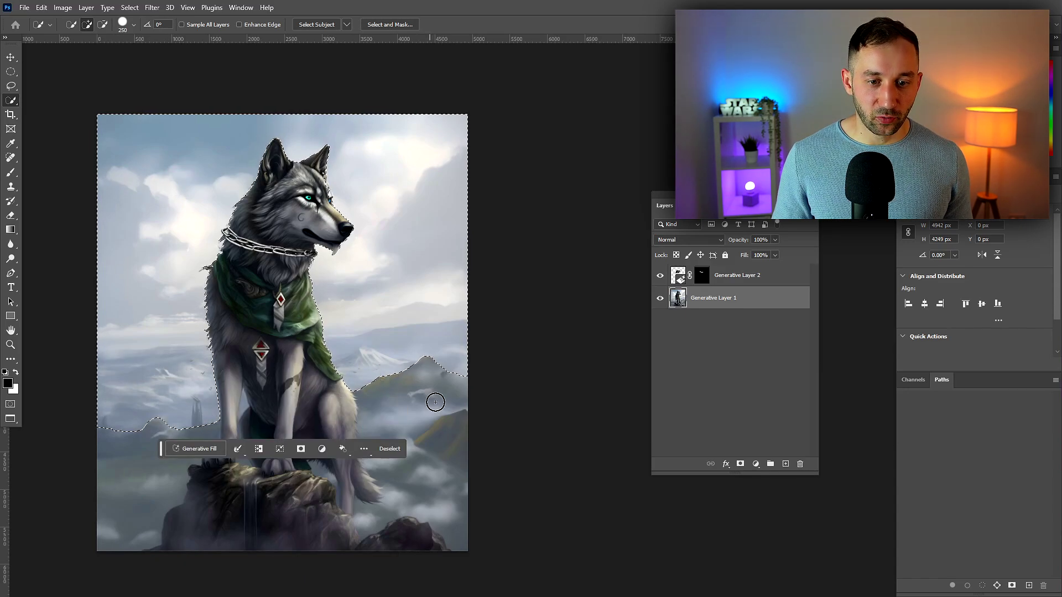
{"action": "scroll", "coordinate": [435, 424], "scroll_direction": "up", "scroll_amount": 1}
{"action": "scroll", "coordinate": [159, 427], "scroll_direction": "up", "scroll_amount": 3}
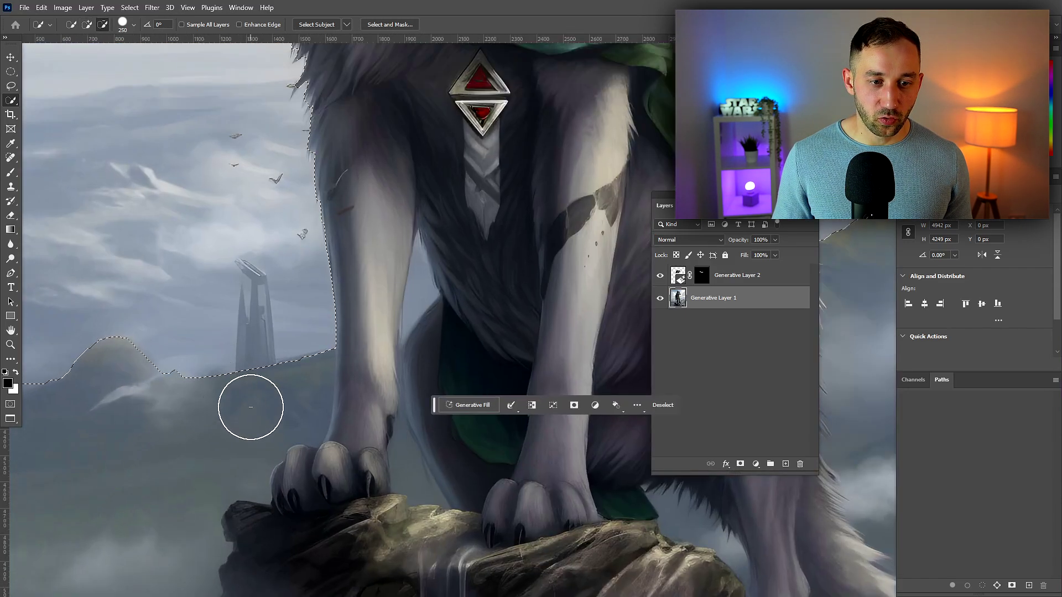
{"action": "scroll", "coordinate": [249, 408], "scroll_direction": "down", "scroll_amount": 2}
{"action": "scroll", "coordinate": [284, 248], "scroll_direction": "up", "scroll_amount": 3}
{"action": "key", "text": "bracketleft"}
{"action": "key", "text": "bracketleft"}
{"action": "key", "text": "bracketleft"}
{"action": "key", "text": "bracketleft"}
{"action": "key", "text": "bracketleft"}
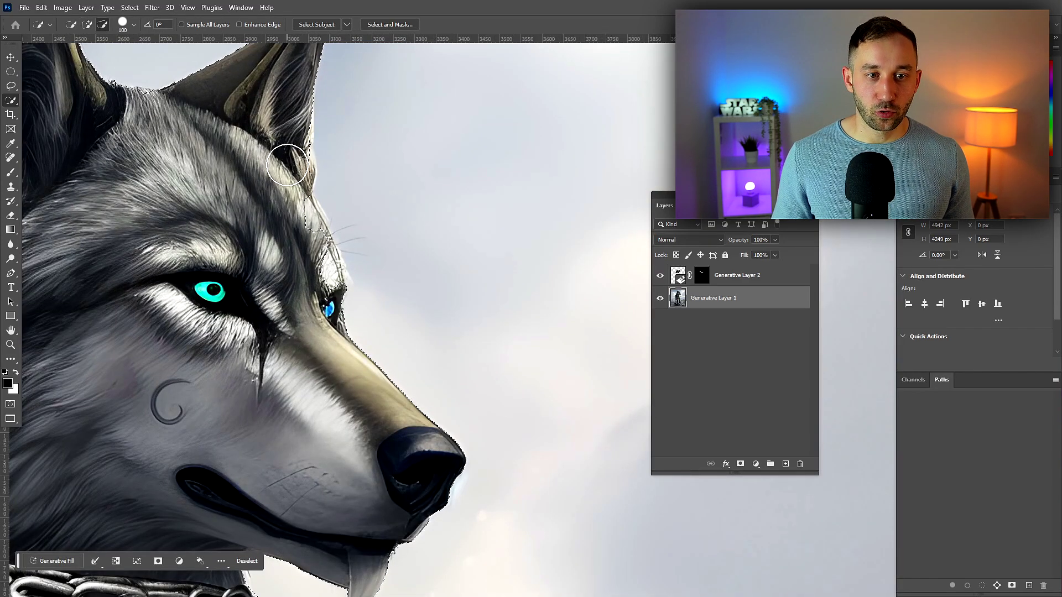
{"action": "left_click_drag", "start_coordinate": [298, 226], "coordinate": [315, 265]}
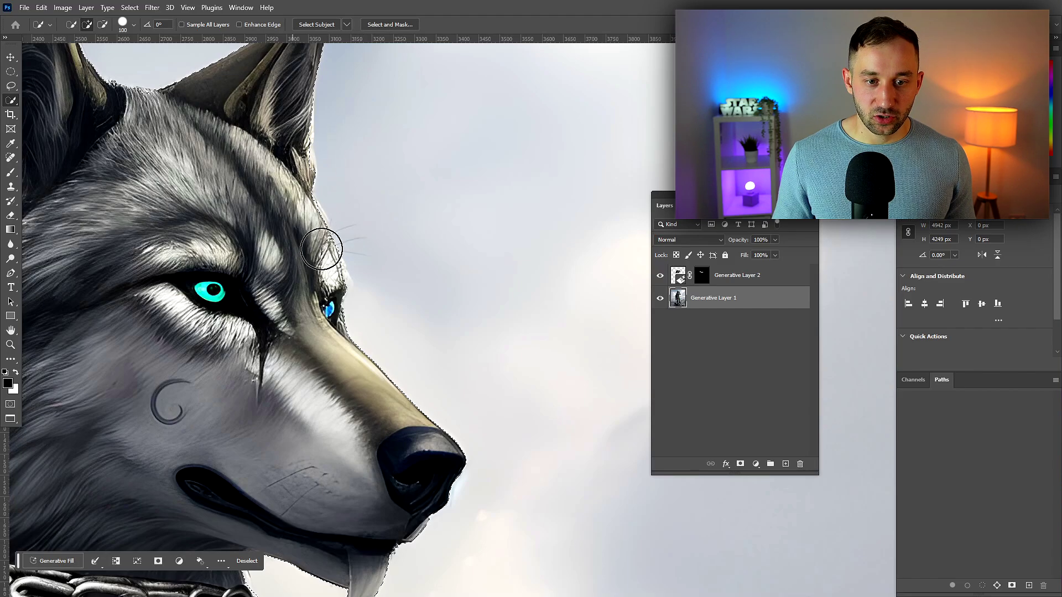
{"action": "key", "text": "ctrl+0"}
{"action": "left_click", "coordinate": [143, 479]}
Generate 'a warm relaxing sunset' into the selected sky and view variation 2 of 3
{"action": "type", "text": "a warm relaxing sunset"}
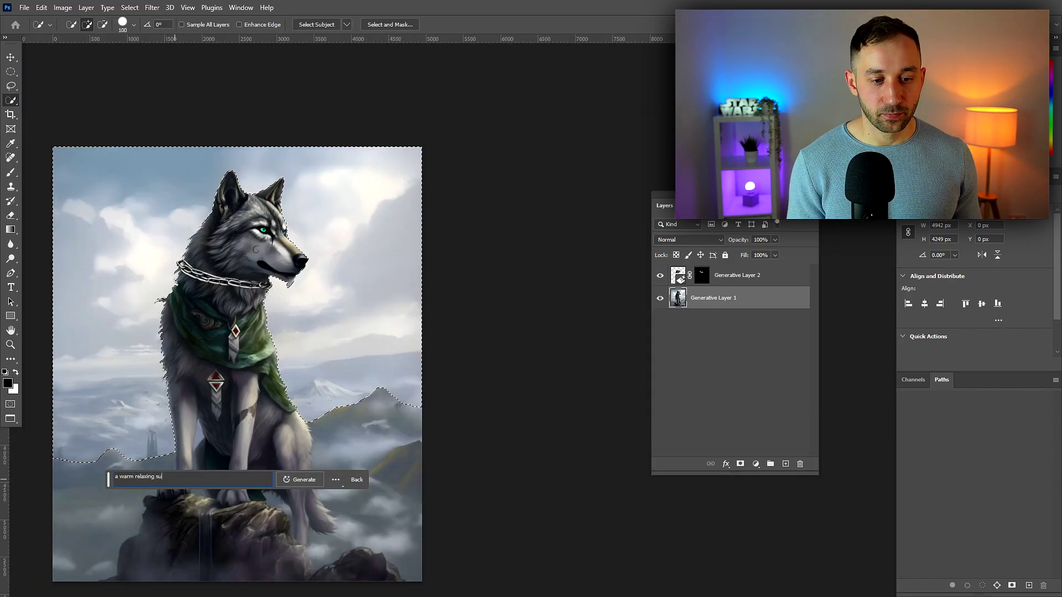
{"action": "left_click", "coordinate": [292, 480]}
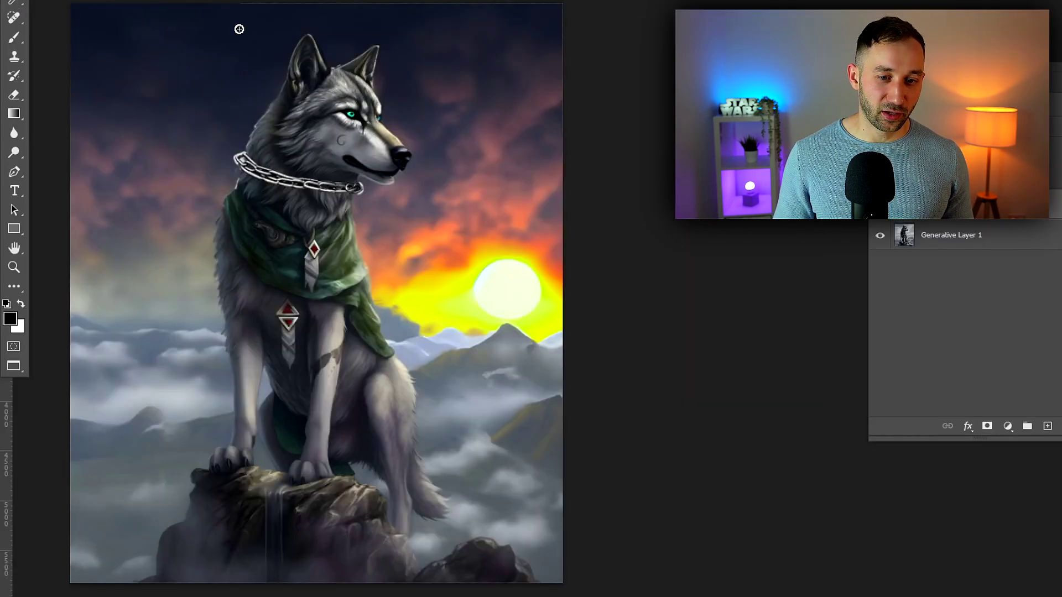
{"action": "scroll", "coordinate": [441, 310], "scroll_direction": "down", "scroll_amount": 1}
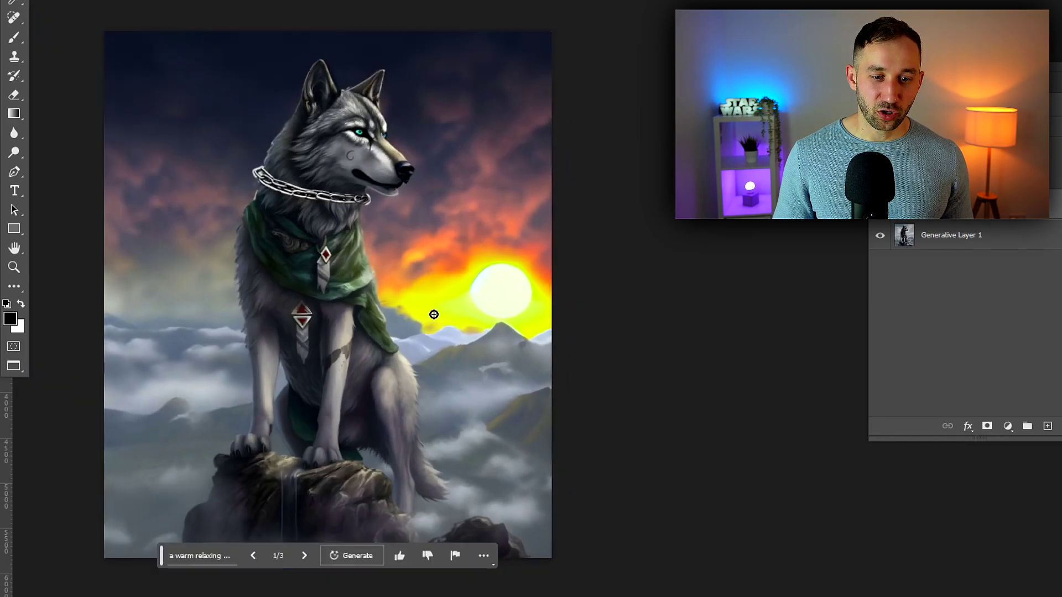
{"action": "scroll", "coordinate": [456, 297], "scroll_direction": "down", "scroll_amount": 2}
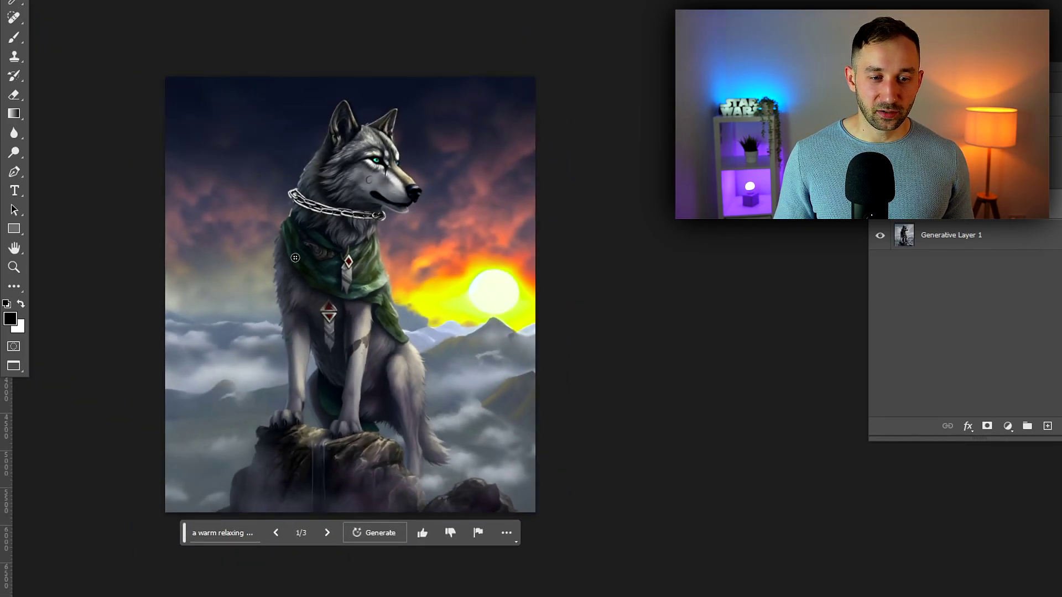
{"action": "scroll", "coordinate": [296, 257], "scroll_direction": "up", "scroll_amount": 1}
{"action": "left_click", "coordinate": [338, 559]}
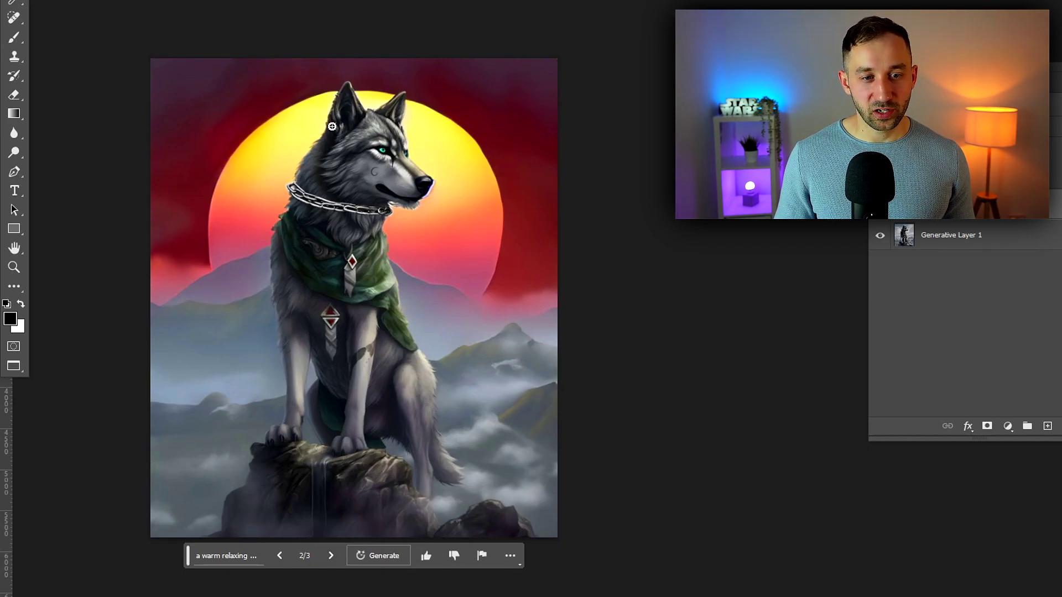
Check sunset variation 3/3, then choose variation 2 of 6: red sky with sinking sun
{"action": "left_click", "coordinate": [331, 555]}
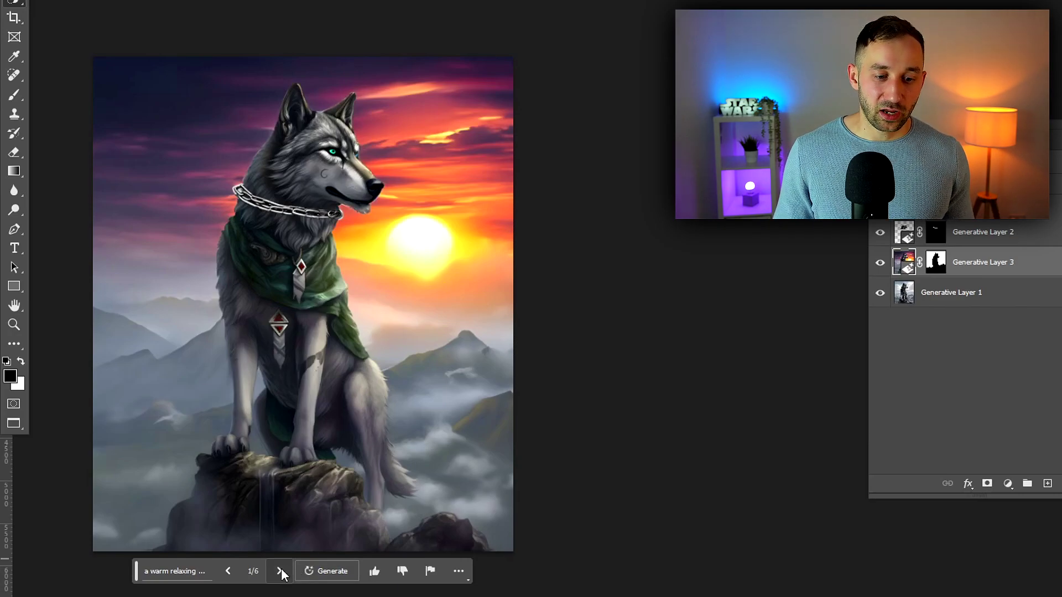
{"action": "scroll", "coordinate": [257, 495], "scroll_direction": "up", "scroll_amount": 2}
{"action": "scroll", "coordinate": [258, 543], "scroll_direction": "down", "scroll_amount": 1}
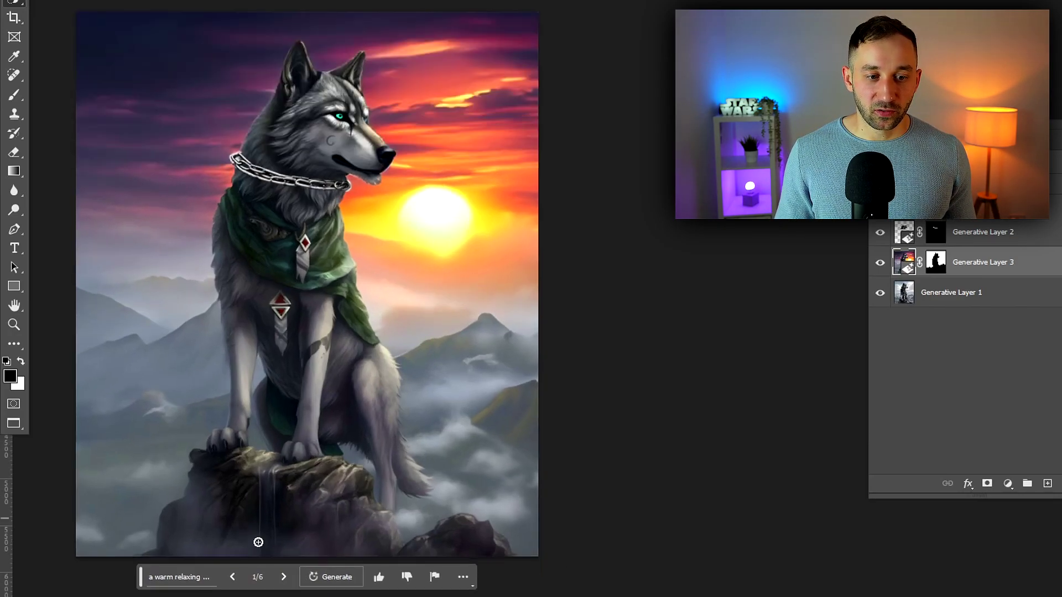
{"action": "left_click", "coordinate": [283, 577]}
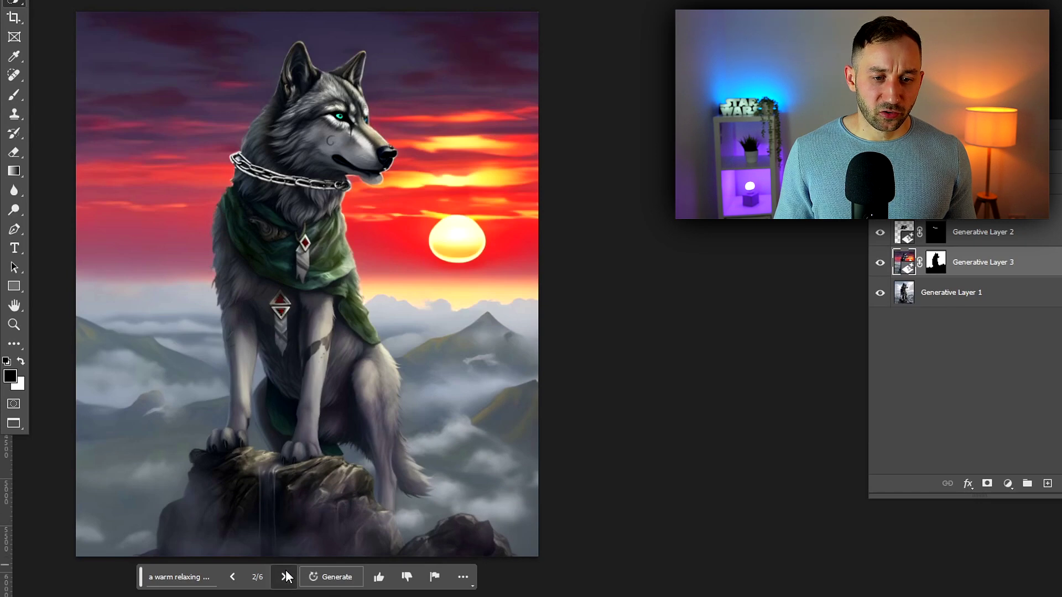